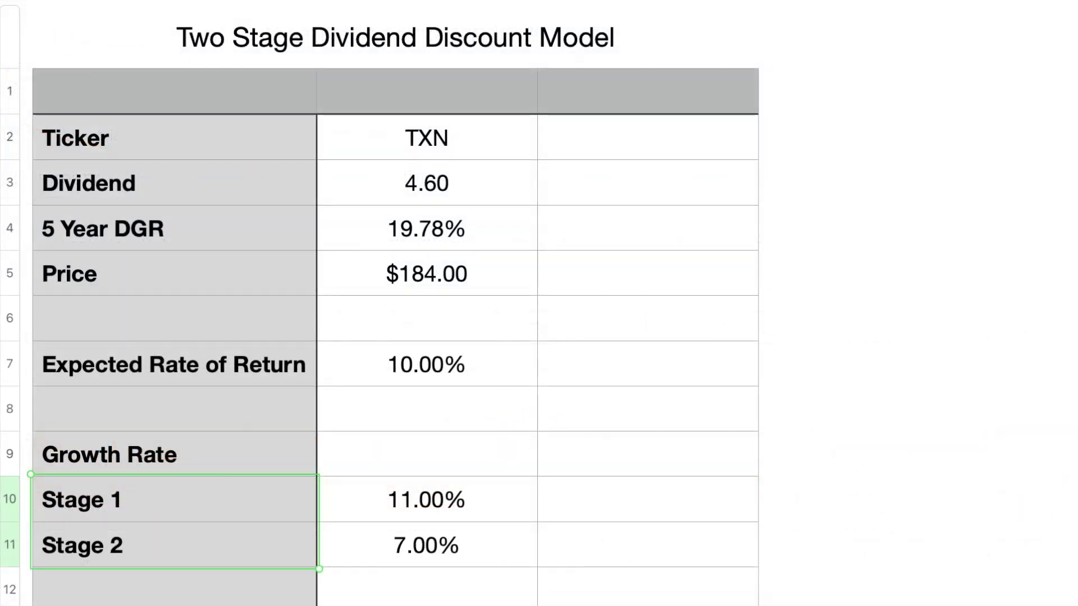
# - Review the Expected Rate of Return and the Stage 1 and Stage 2 Growth Rate rows of the model
pyautogui.click(233, 368)
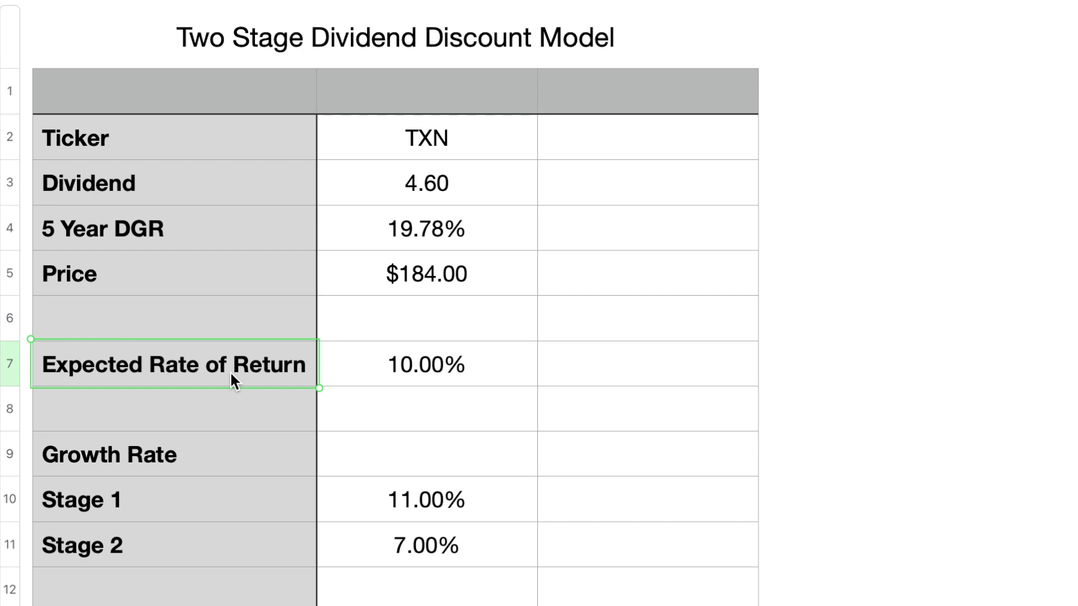
pyautogui.click(437, 381)
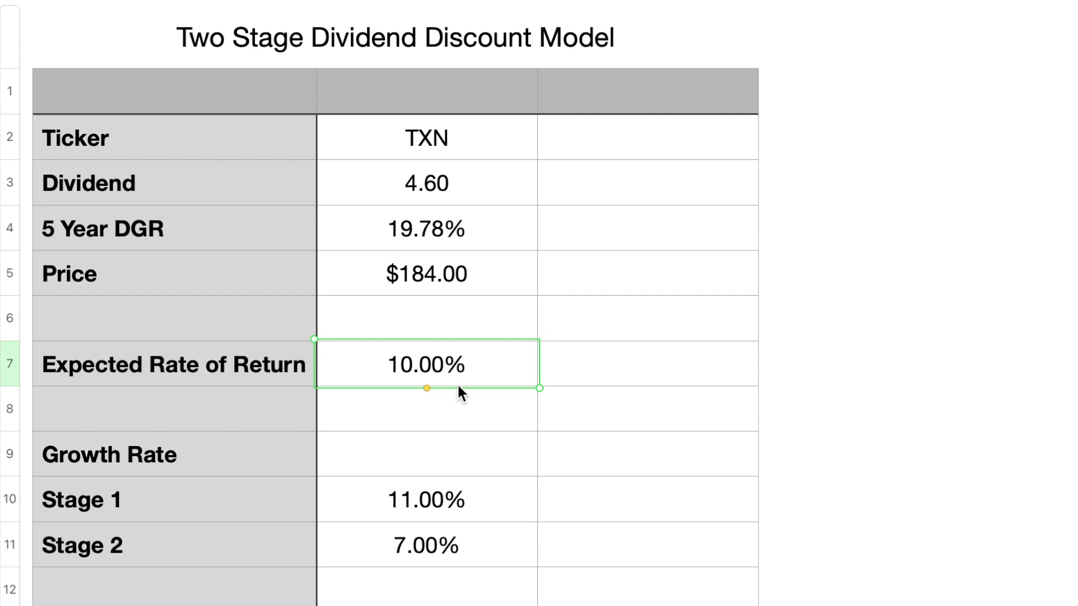
pyautogui.click(257, 463)
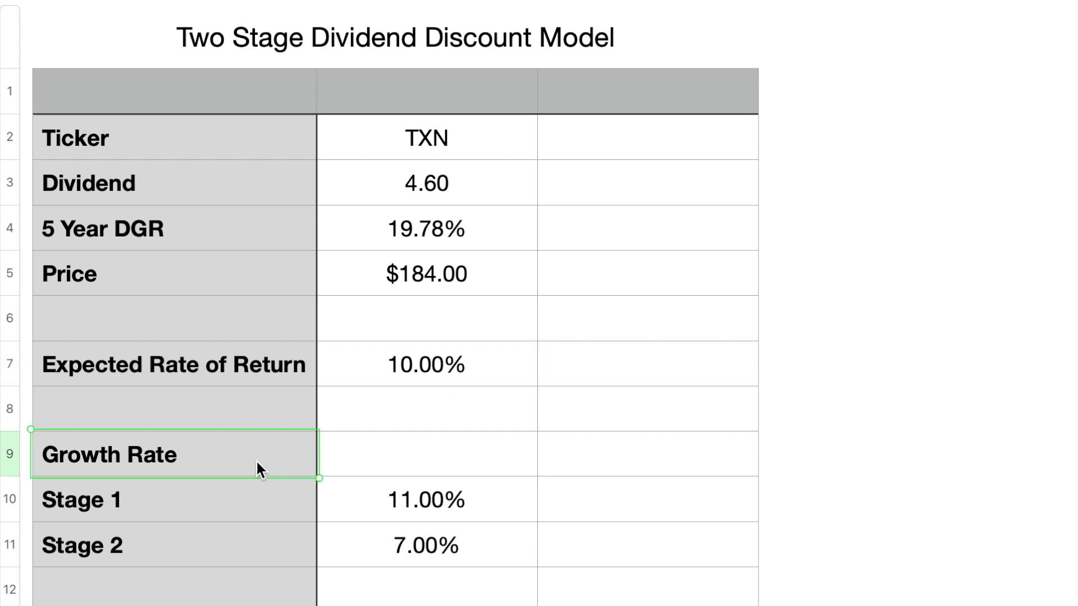
pyautogui.moveTo(258, 487); pyautogui.dragTo(263, 536)
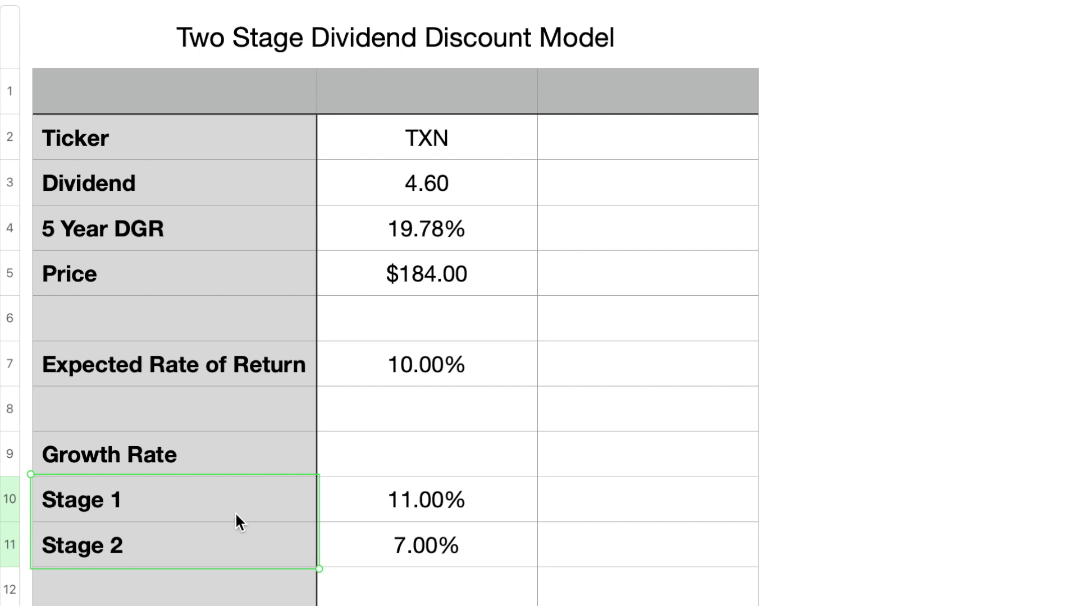
pyautogui.click(143, 501)
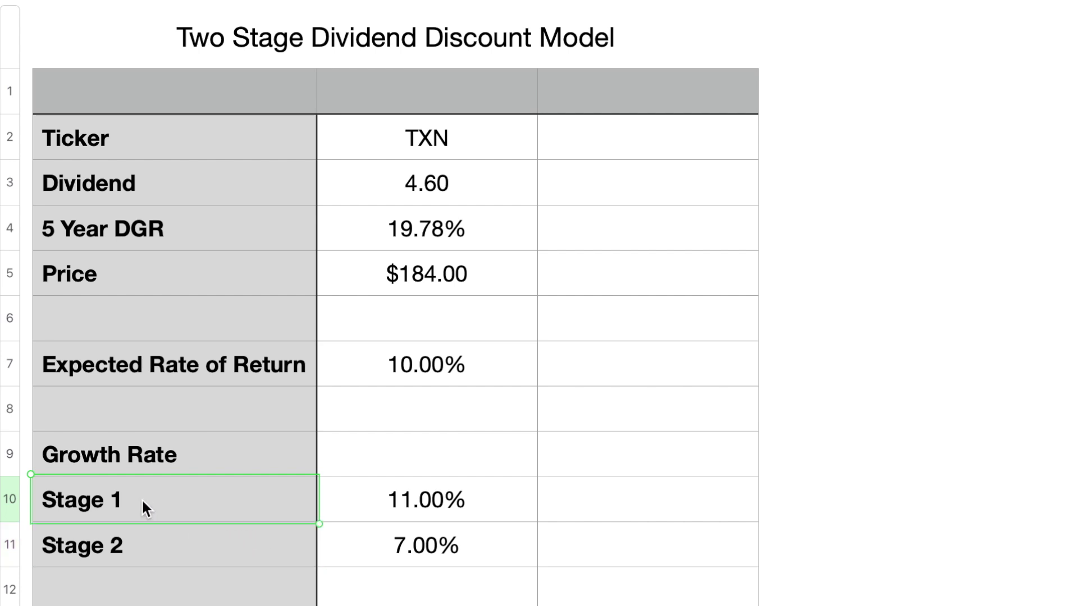
pyautogui.click(151, 532)
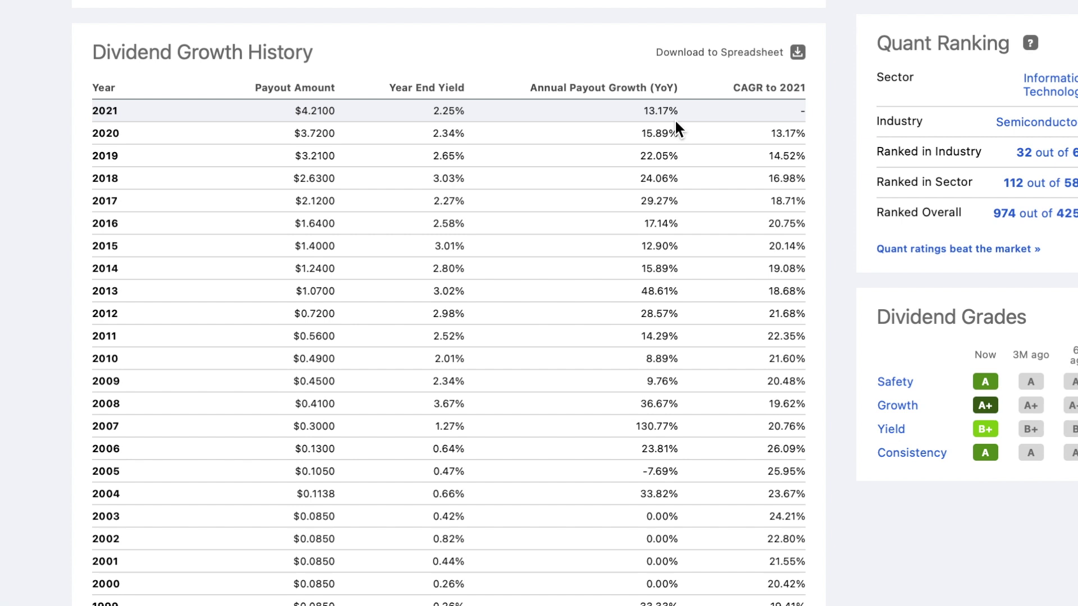
# - On the TXN stock page in the browser, open the Dividend Estimates section and look through it
pyautogui.scroll(15, 676, 120)
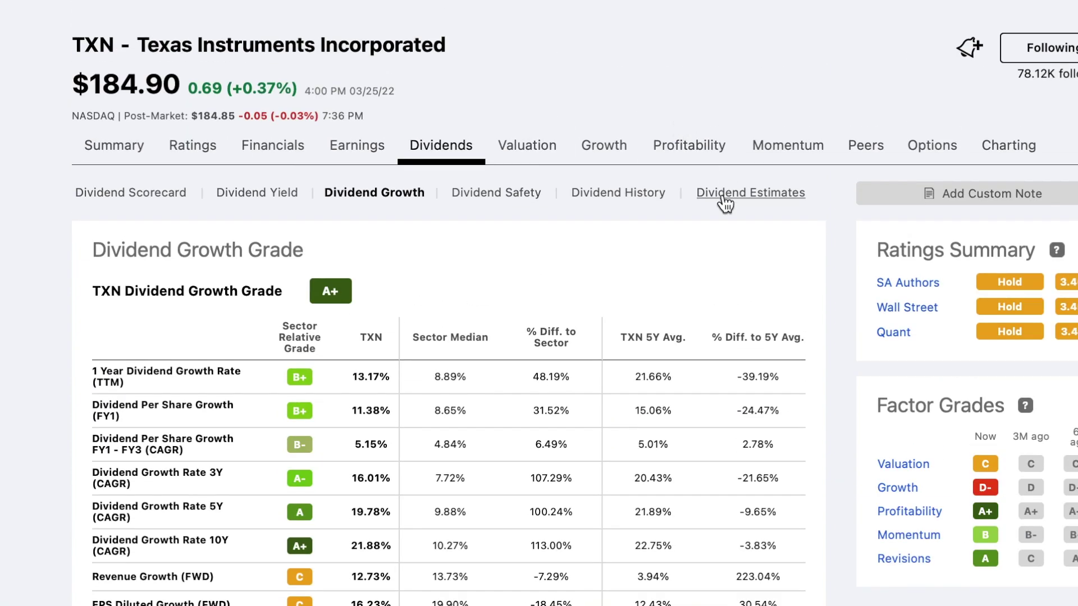
pyautogui.click(723, 196)
pyautogui.scroll(-1, 683, 259)
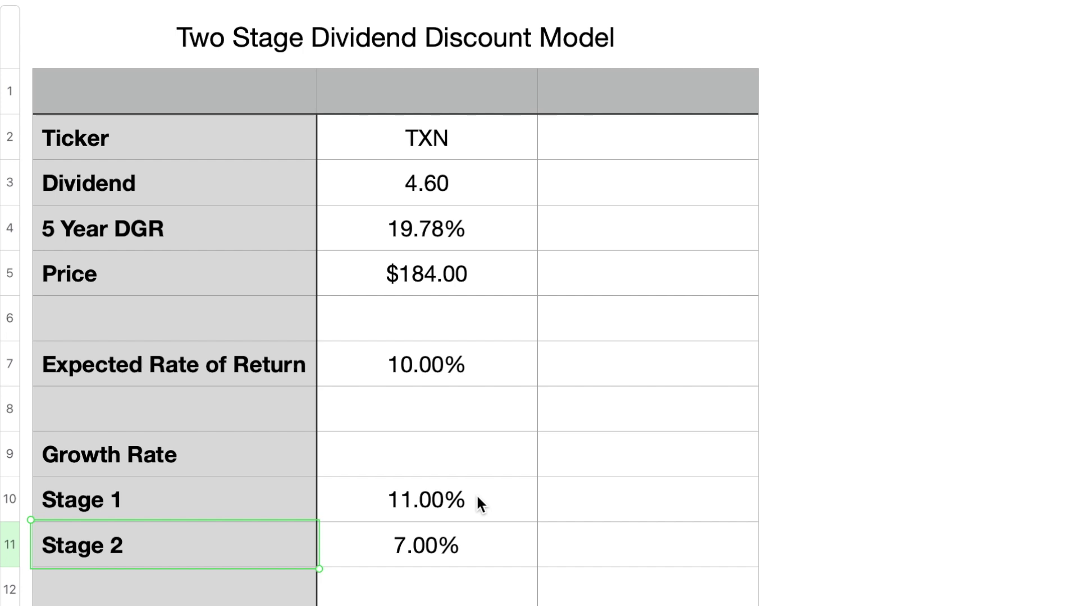
# - Switch back to the Numbers spreadsheet and check the growth rate values for Stage 1 and Stage 2
pyautogui.click(478, 498)
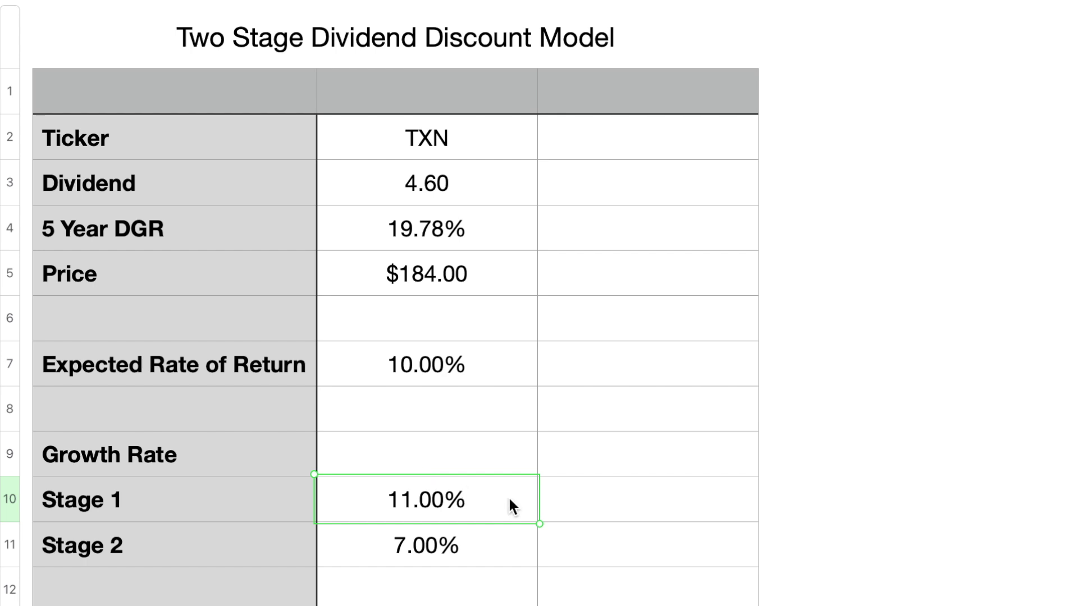
pyautogui.click(485, 548)
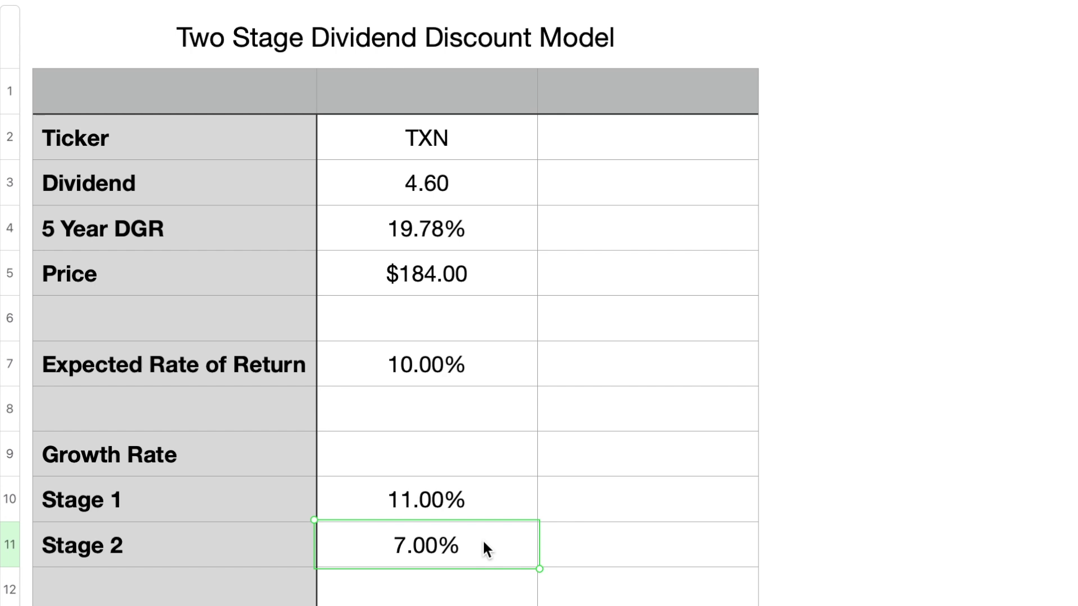
pyautogui.moveTo(507, 495); pyautogui.dragTo(507, 544)
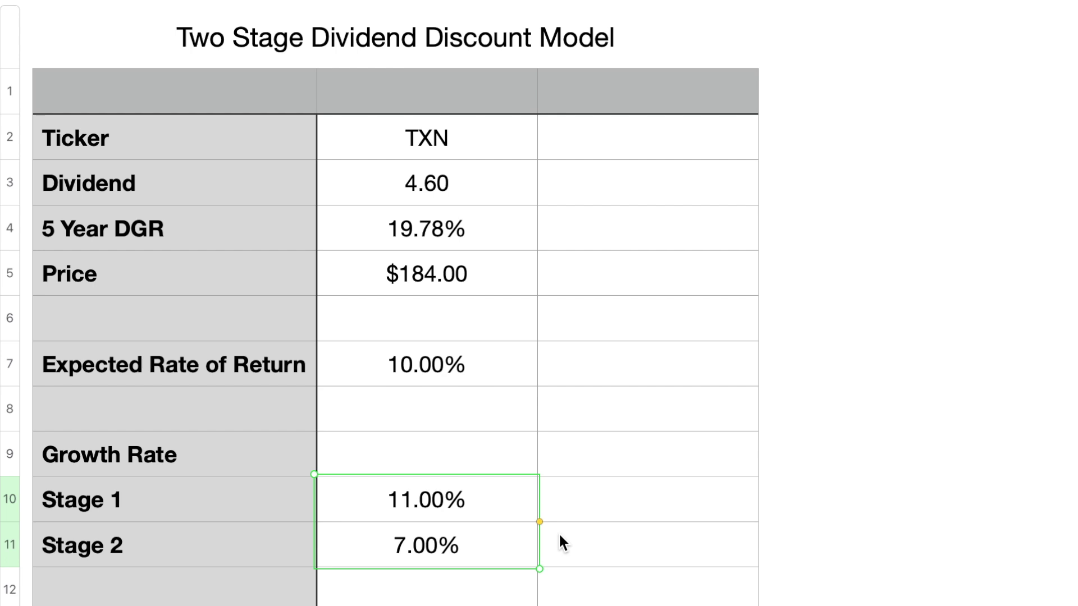
# - Inspect the formulas behind the Stage 1 dividends for Year 1 and Year 2, leaving both as they are
pyautogui.scroll(-2, 559, 537)
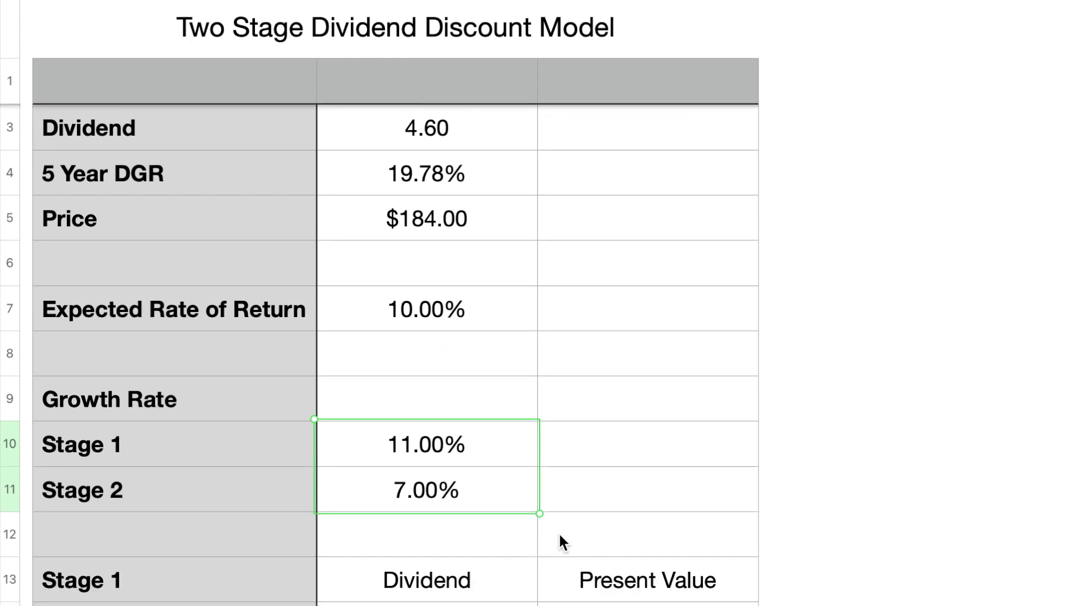
pyautogui.scroll(-5, 560, 536)
pyautogui.scroll(-1, 560, 536)
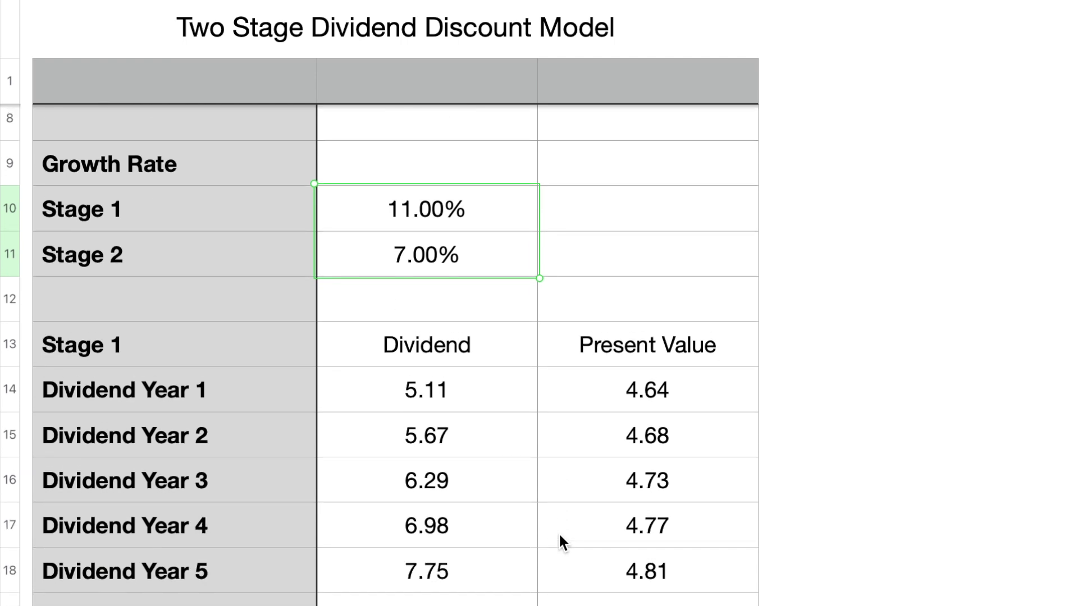
pyautogui.click(514, 360)
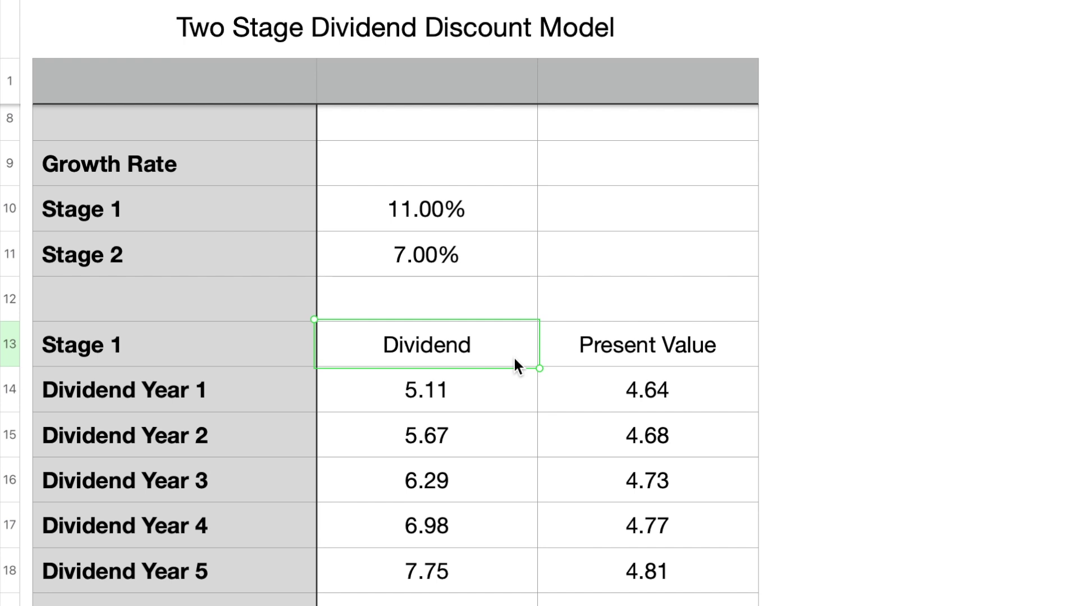
pyautogui.click(506, 389)
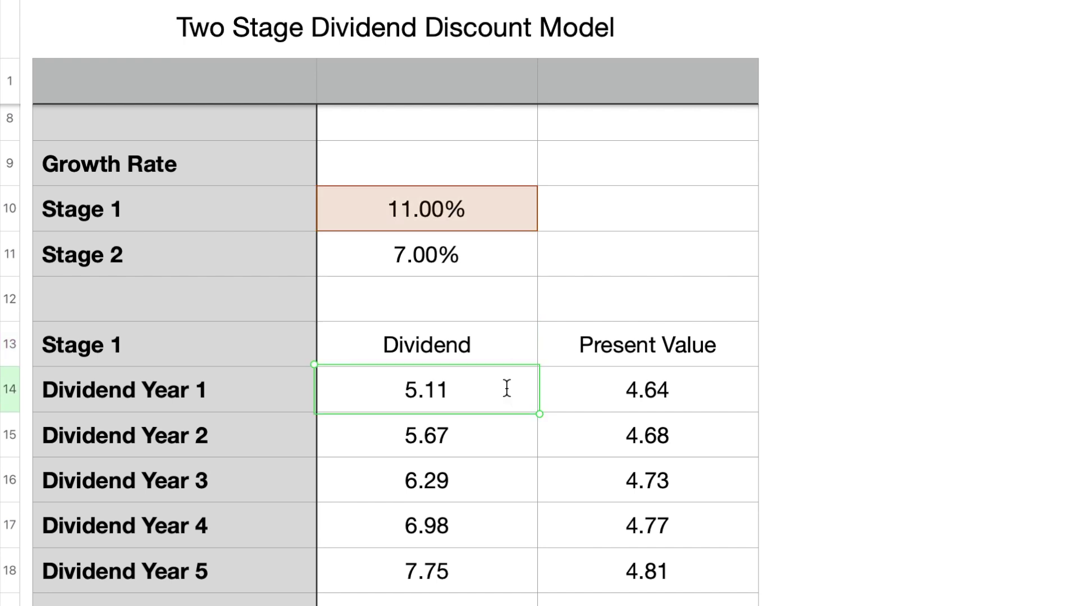
pyautogui.doubleClick(505, 388)
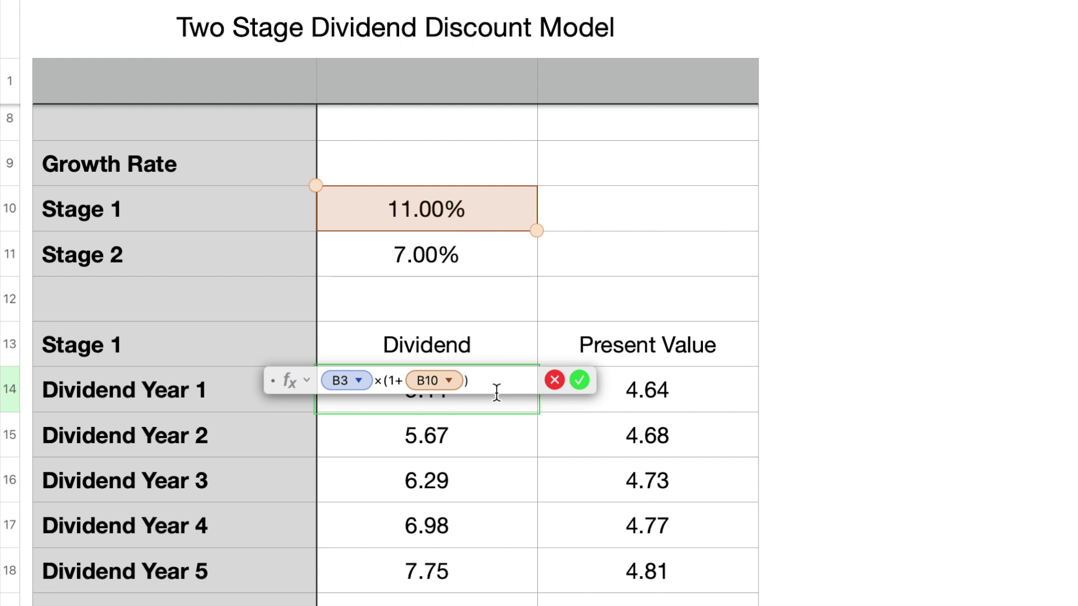
pyautogui.press('Return')
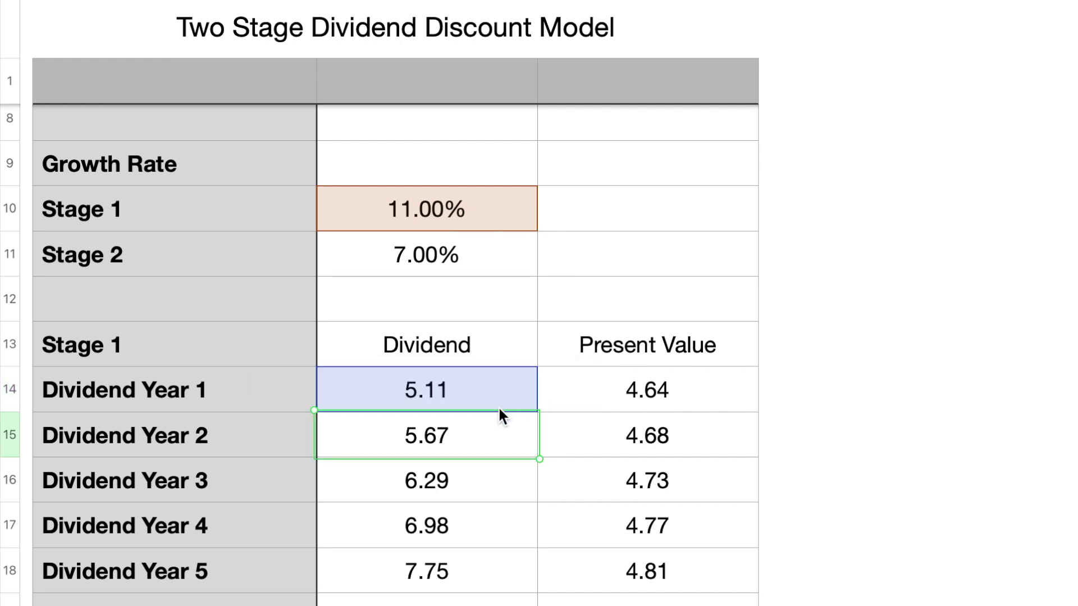
pyautogui.doubleClick(493, 438)
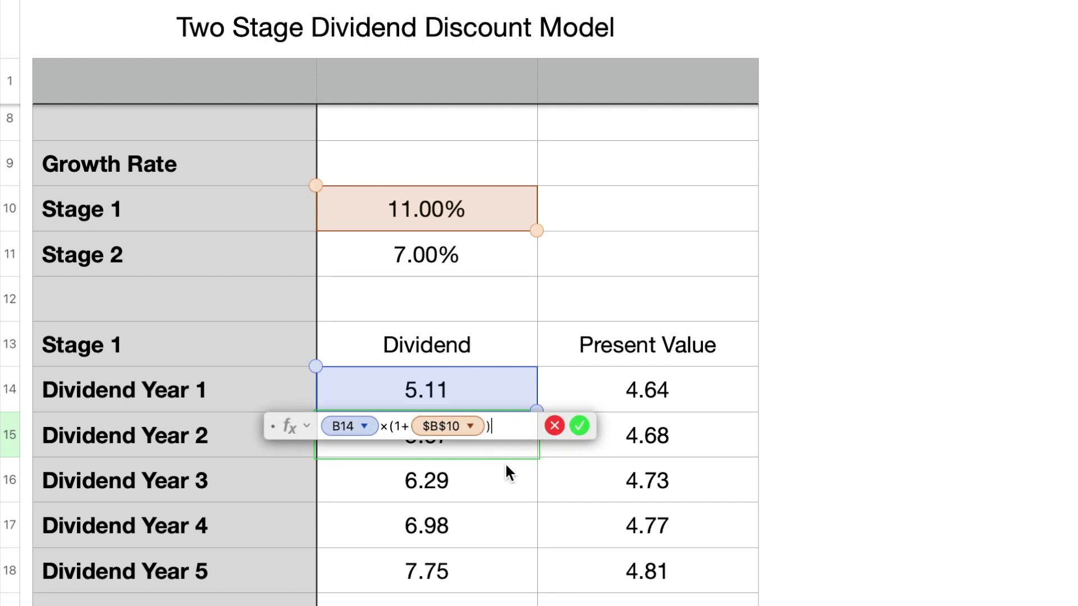
pyautogui.press('Return')
pyautogui.click(491, 444)
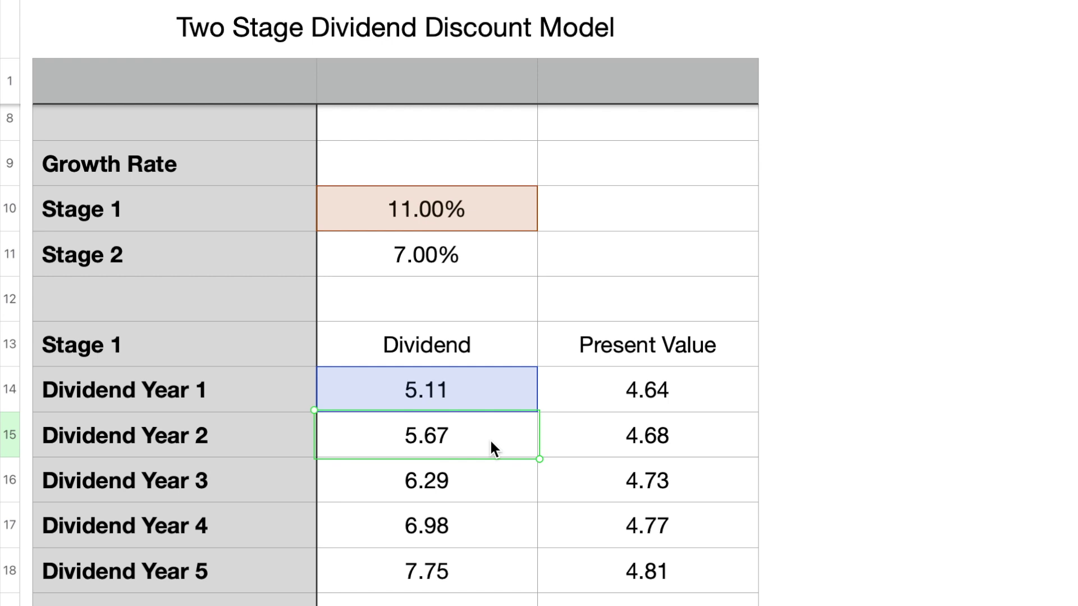
# - Check the dividend cells for Years 3 to 5, and select the dividends of all five years
pyautogui.click(474, 497)
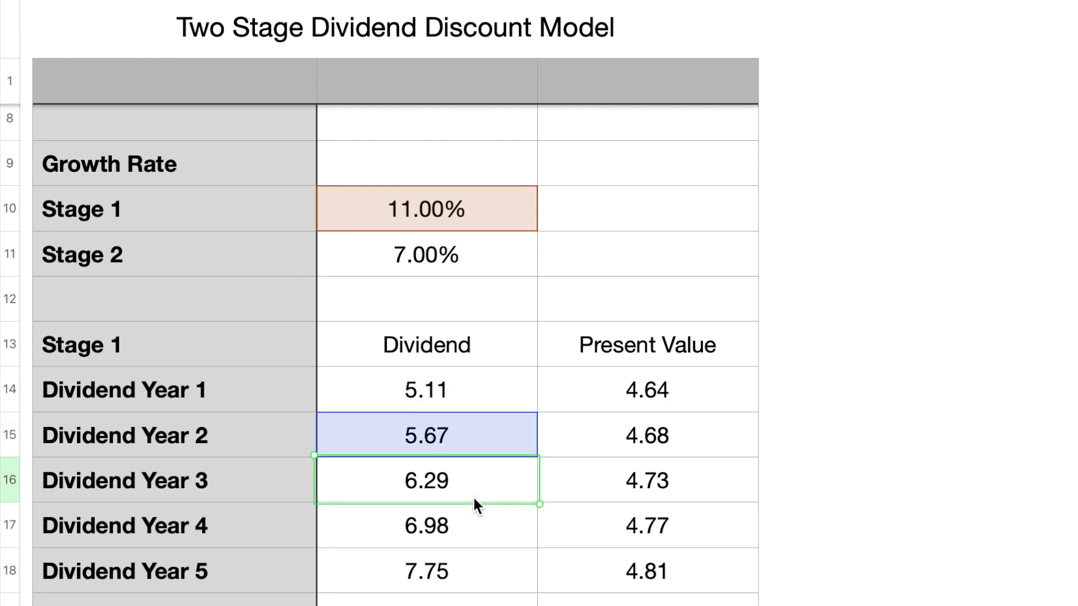
pyautogui.click(481, 524)
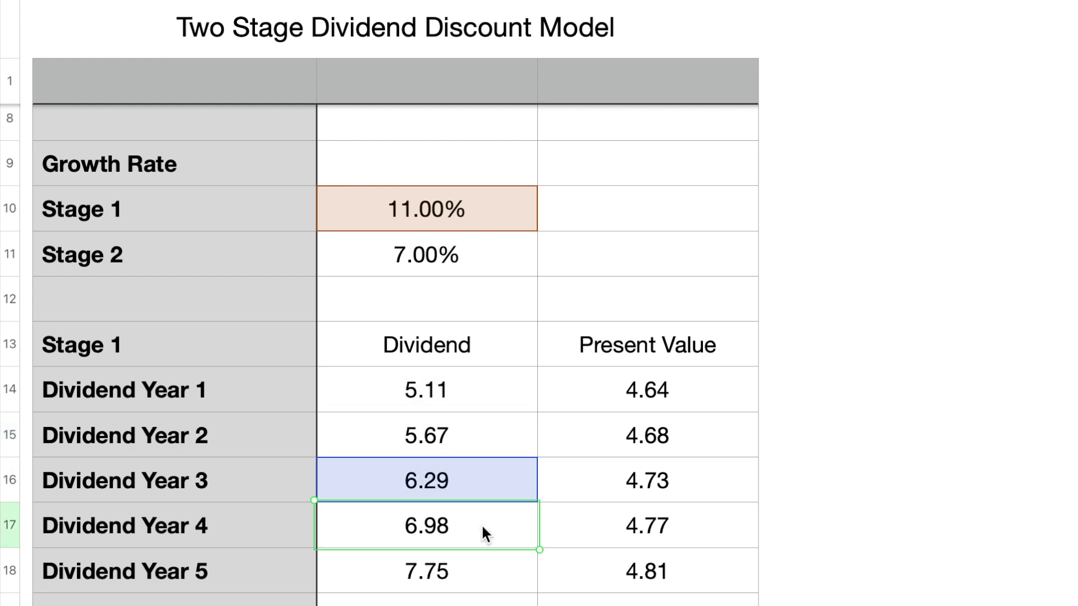
pyautogui.click(481, 561)
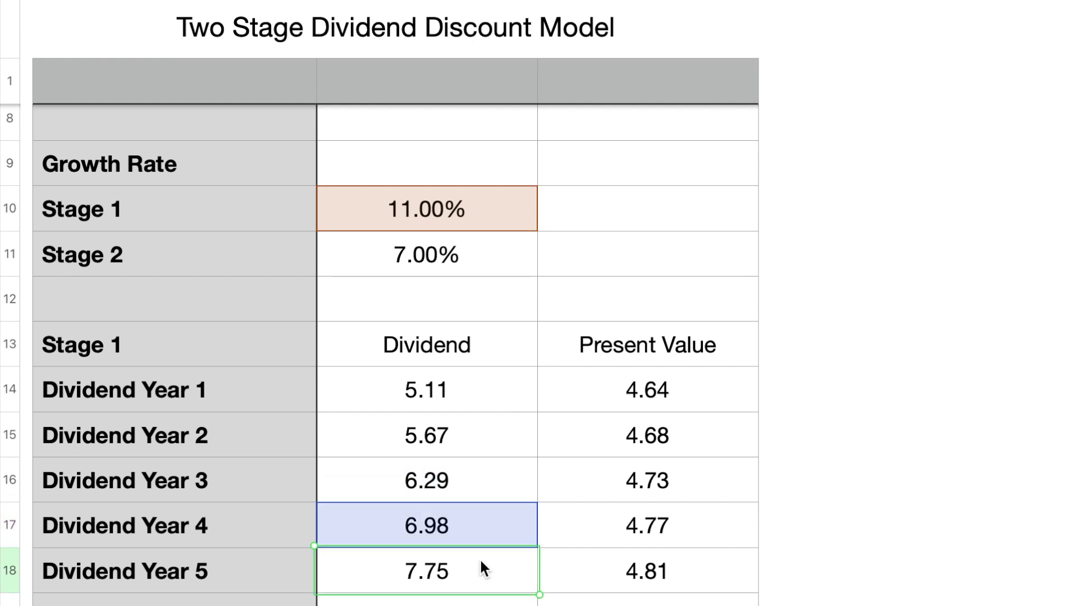
pyautogui.moveTo(486, 390); pyautogui.dragTo(483, 554)
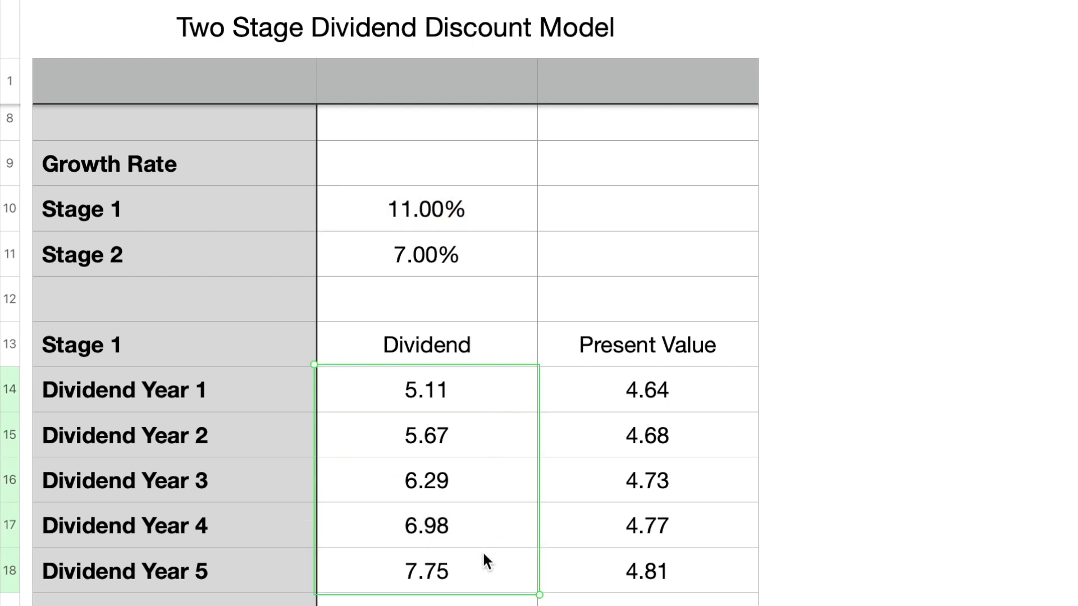
# - Inspect the Present Value formula for Dividend Year 1 along with the Expected Rate of Return cell it references
pyautogui.click(572, 353)
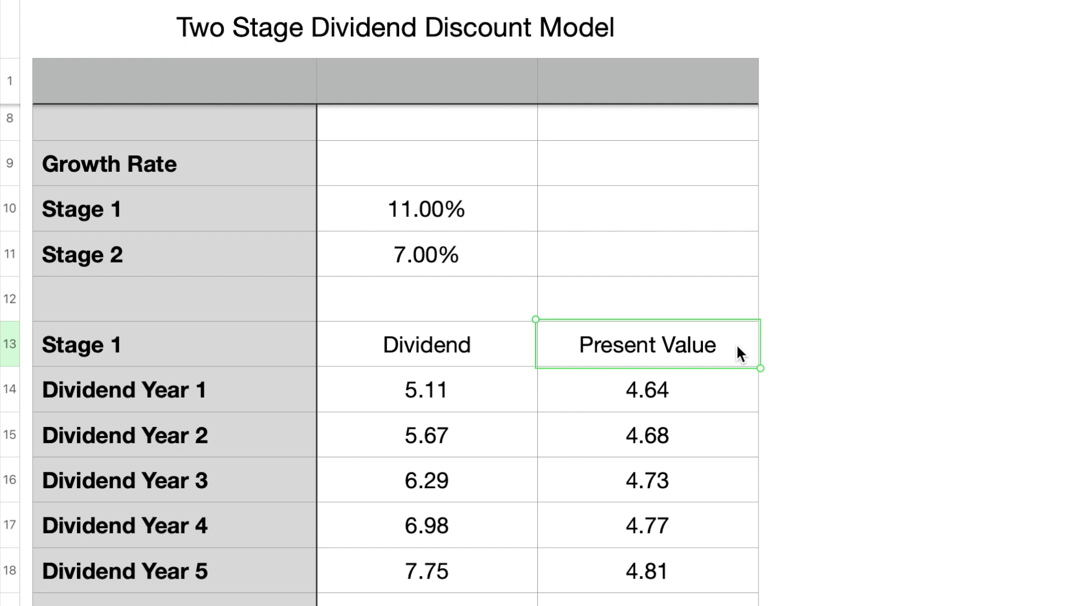
pyautogui.click(531, 384)
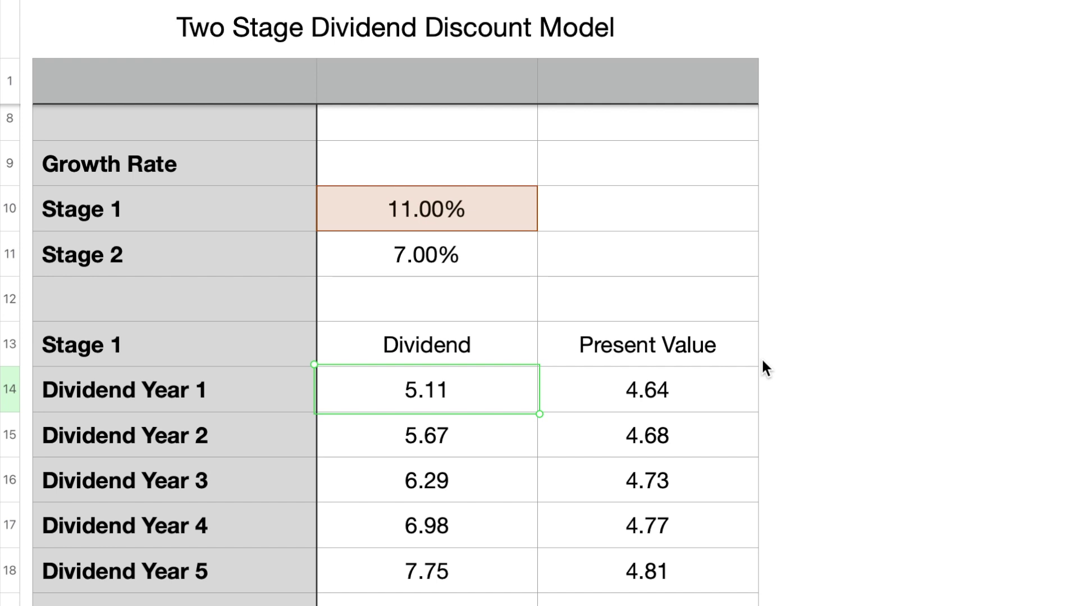
pyautogui.click(714, 381)
pyautogui.doubleClick(712, 389)
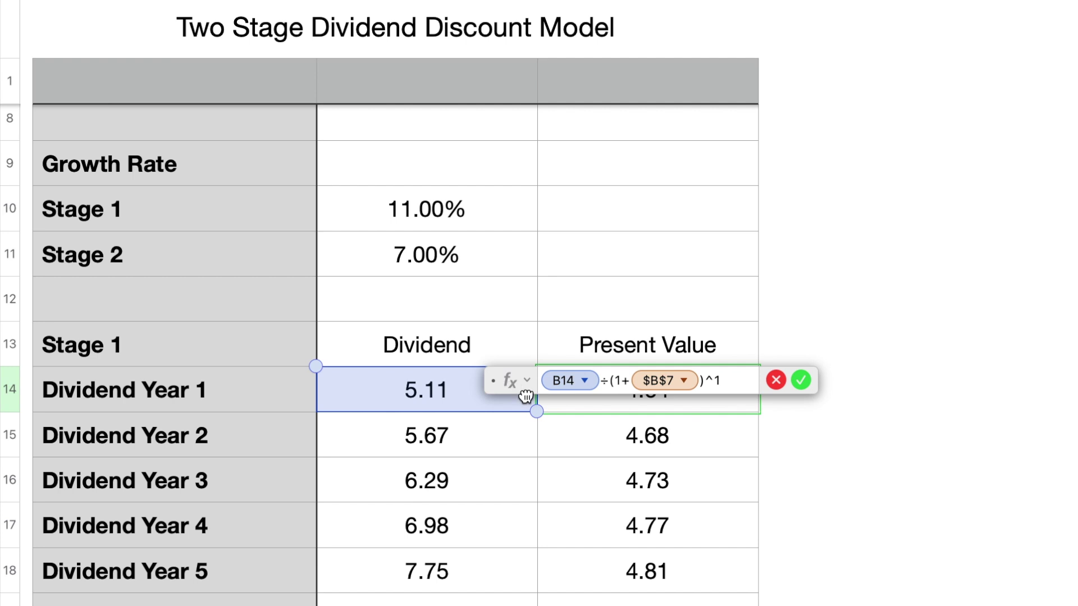
pyautogui.moveTo(525, 396); pyautogui.dragTo(554, 435)
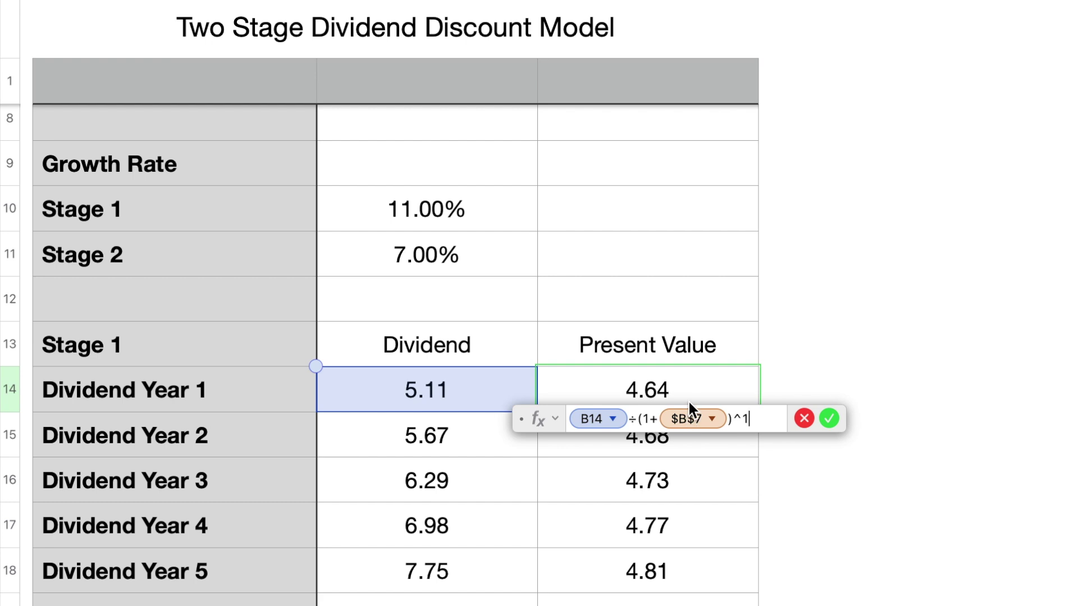
pyautogui.scroll(3, 707, 346)
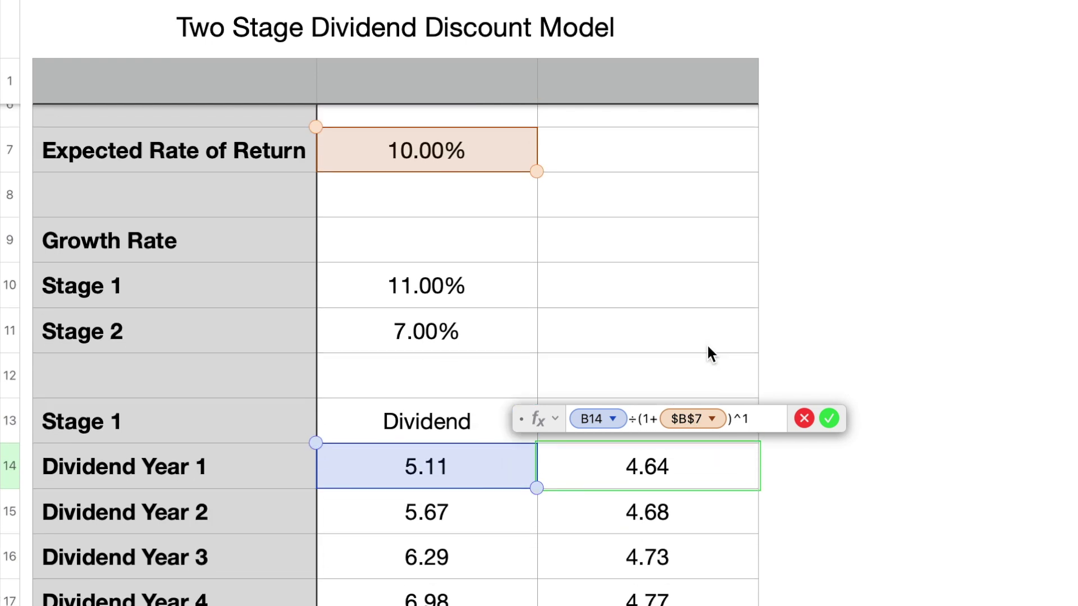
pyautogui.press('Return')
# - Inspect the Present Value formula for Dividend Year 2, moving the formula editor clear of the cell
pyautogui.doubleClick(703, 512)
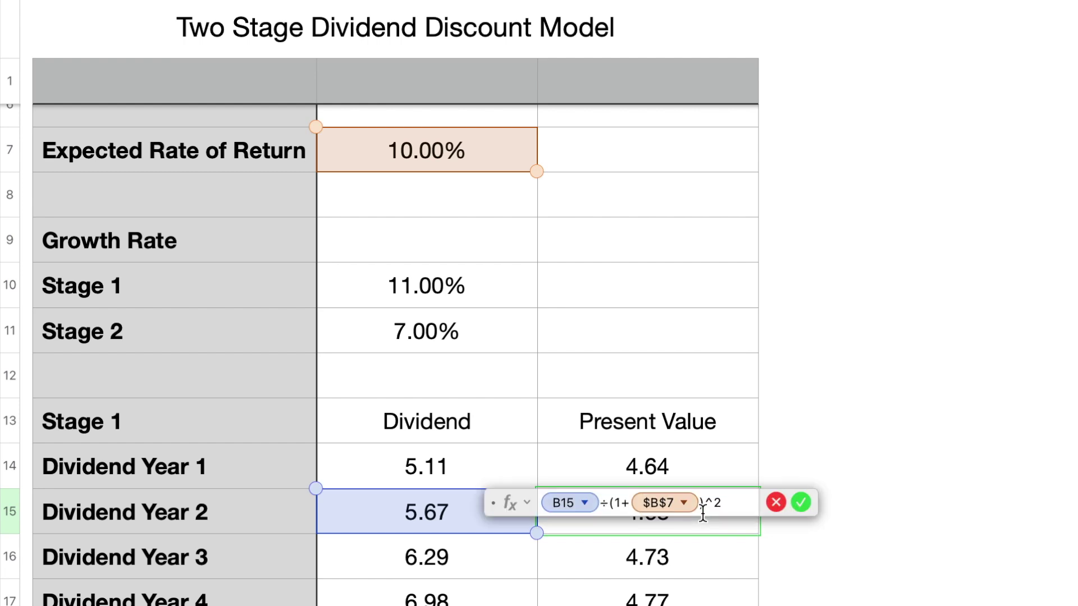
pyautogui.moveTo(517, 492); pyautogui.dragTo(517, 460)
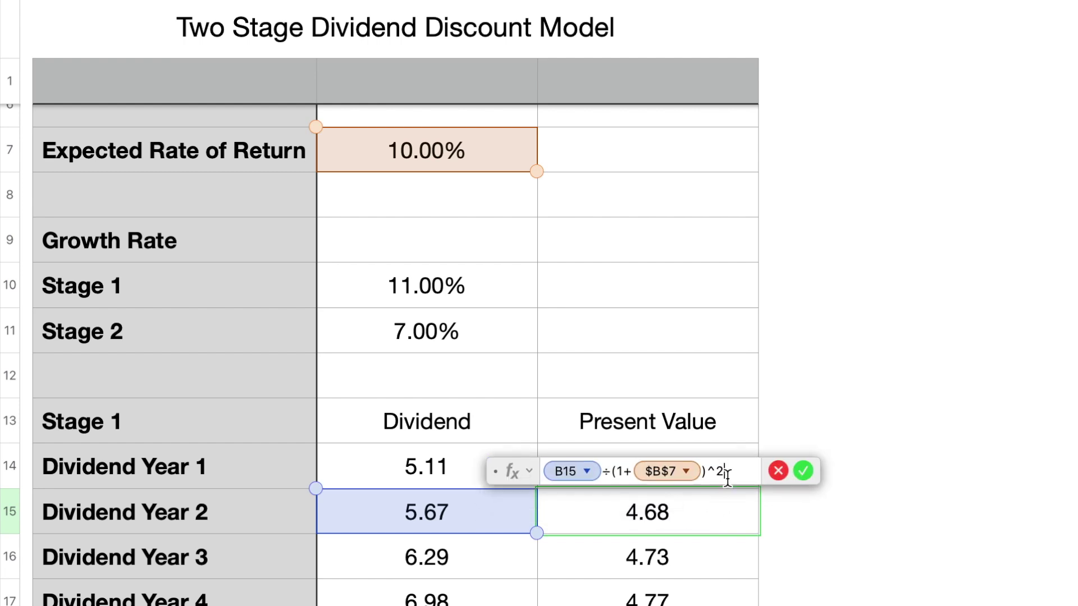
pyautogui.press('Return')
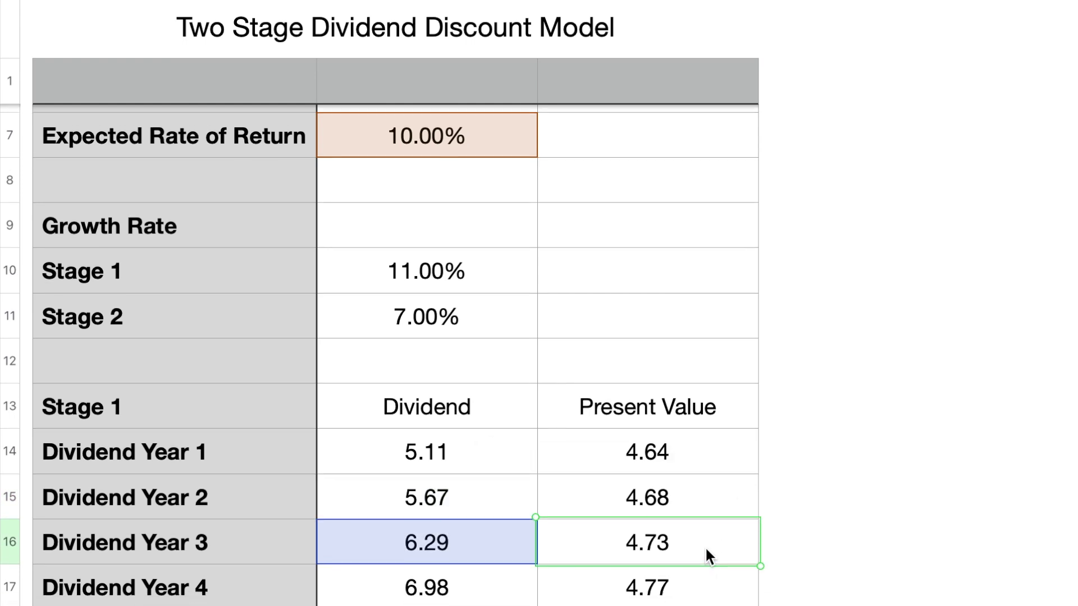
# - Inspect the Present Value formula for Dividend Year 5 and close it without changing it
pyautogui.scroll(-3, 706, 551)
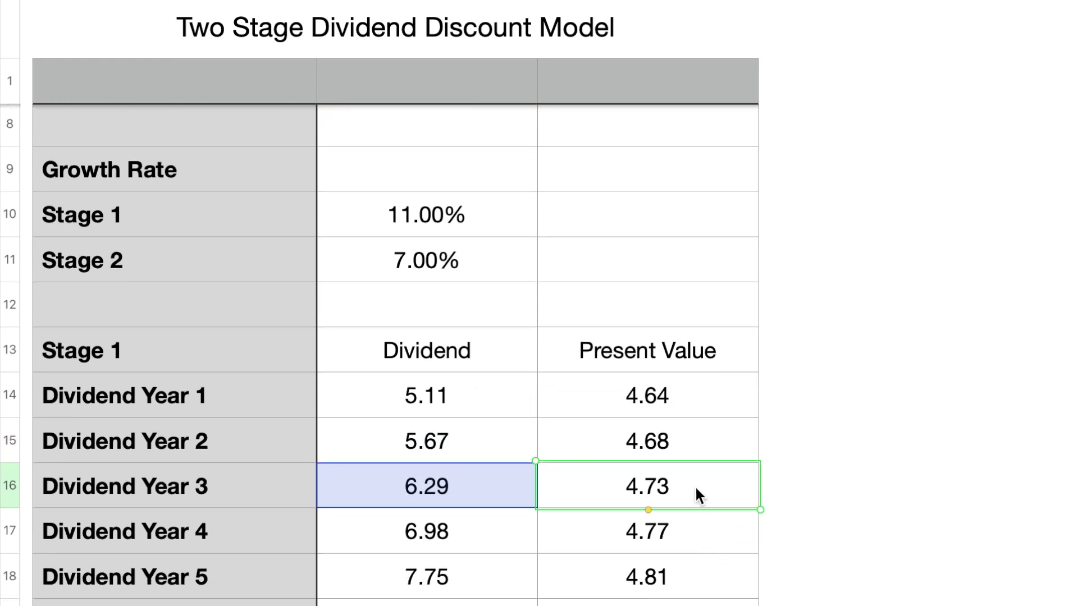
pyautogui.click(687, 570)
pyautogui.doubleClick(688, 571)
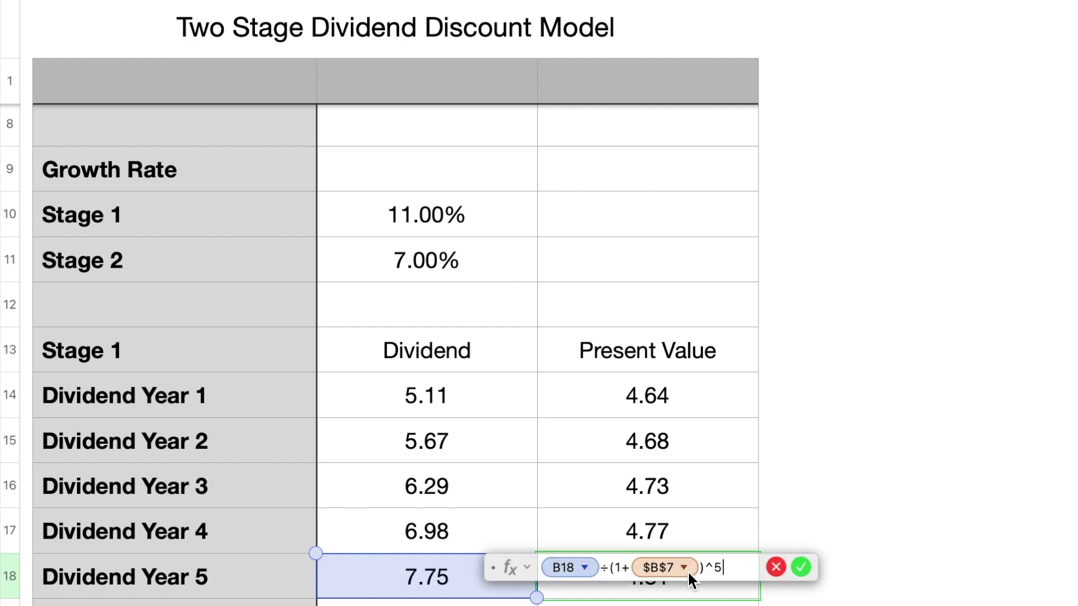
pyautogui.moveTo(520, 564); pyautogui.dragTo(522, 531)
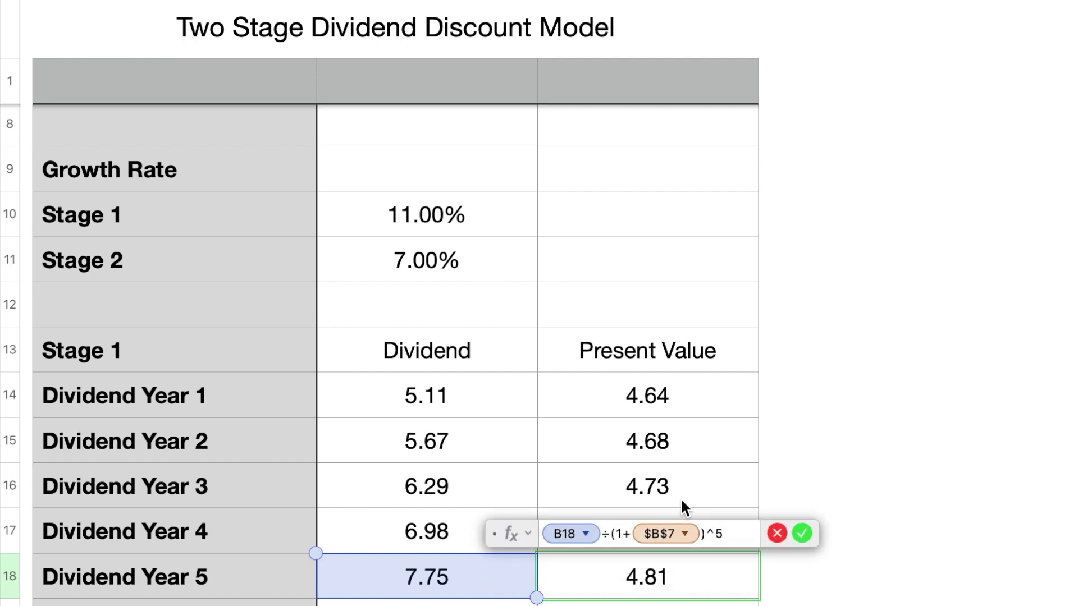
pyautogui.press('Return')
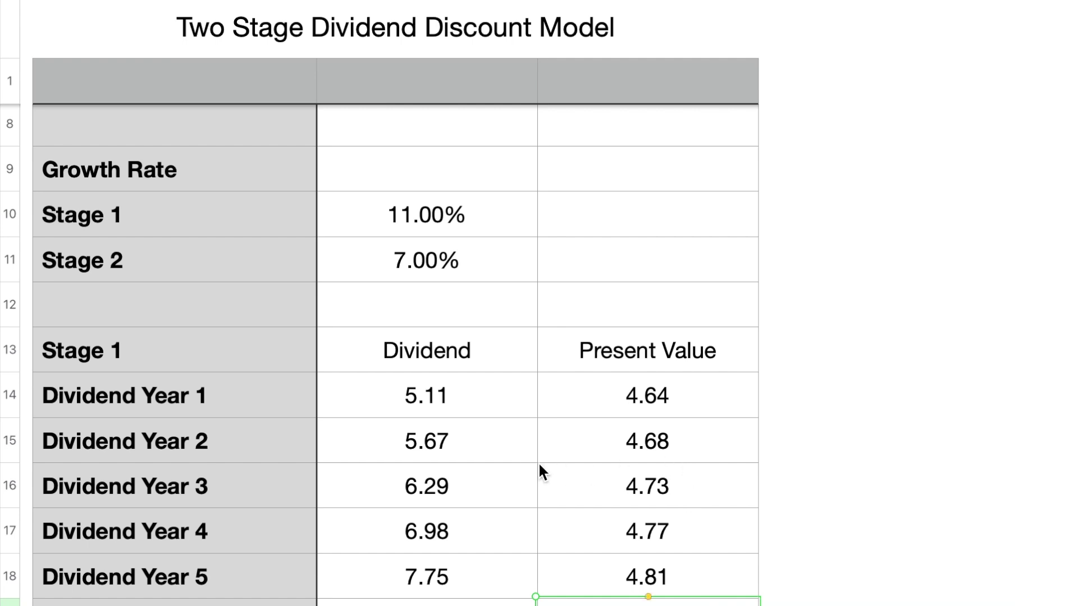
# - Inspect the Dividend Year 6 formula together with the Year 5 dividend and Stage 2 growth rate it references, leaving it unchanged
pyautogui.scroll(-5, 538, 463)
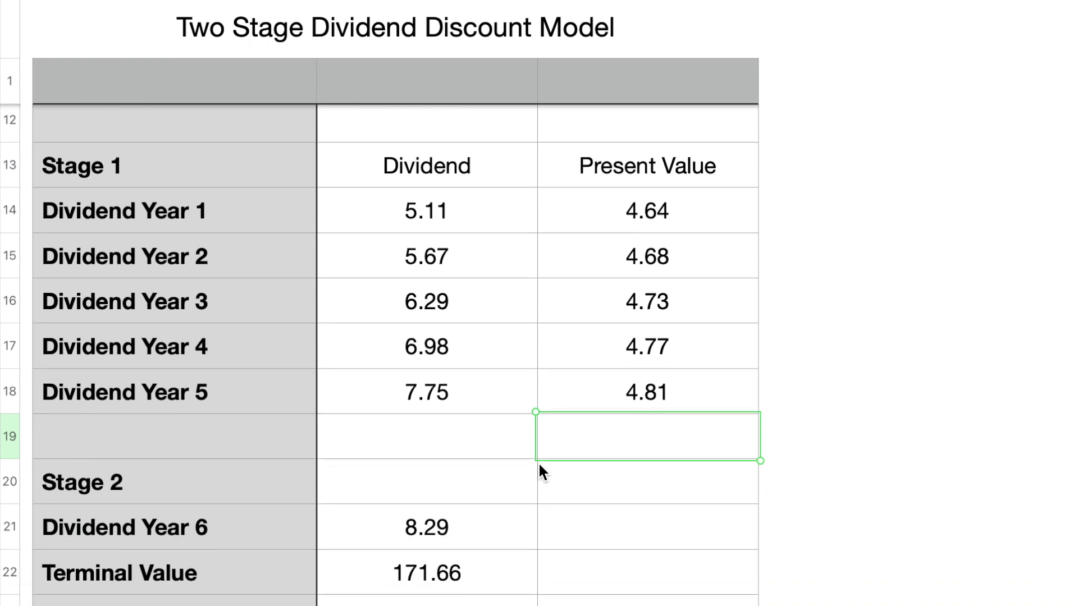
pyautogui.click(508, 540)
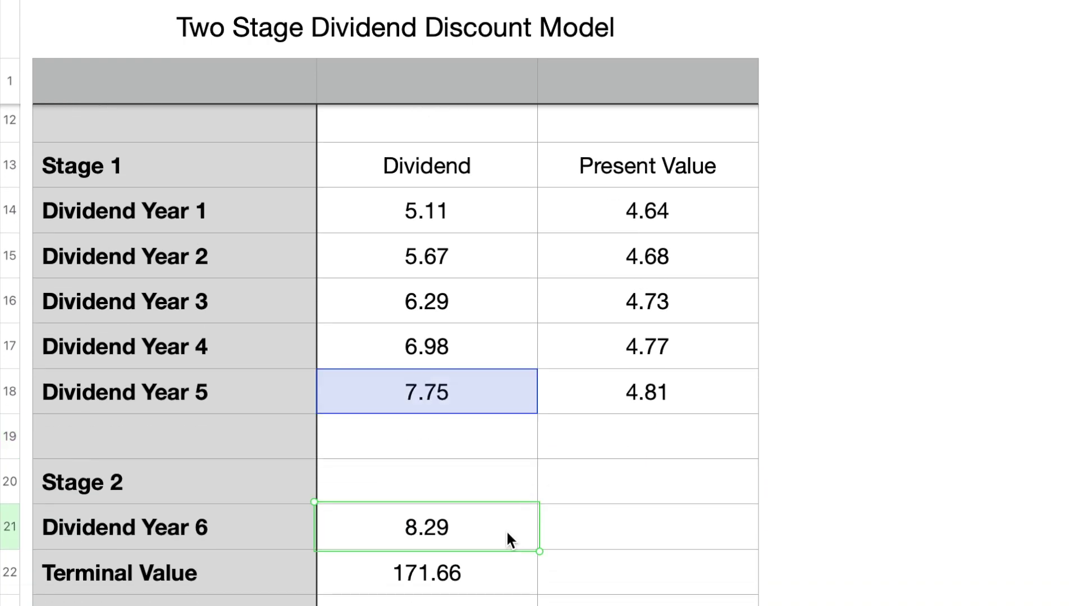
pyautogui.doubleClick(507, 534)
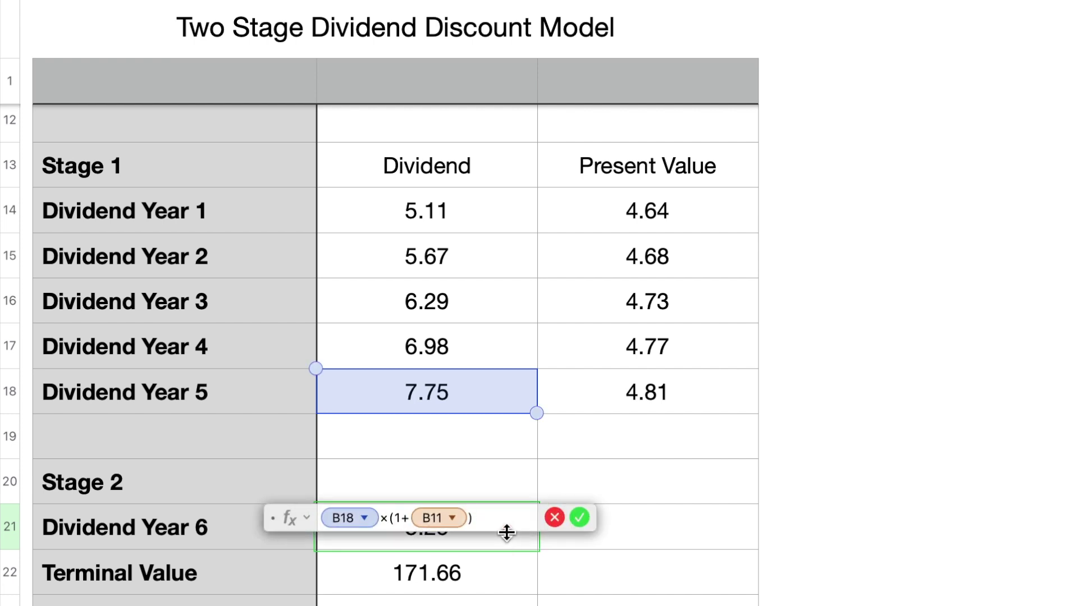
pyautogui.scroll(3, 486, 467)
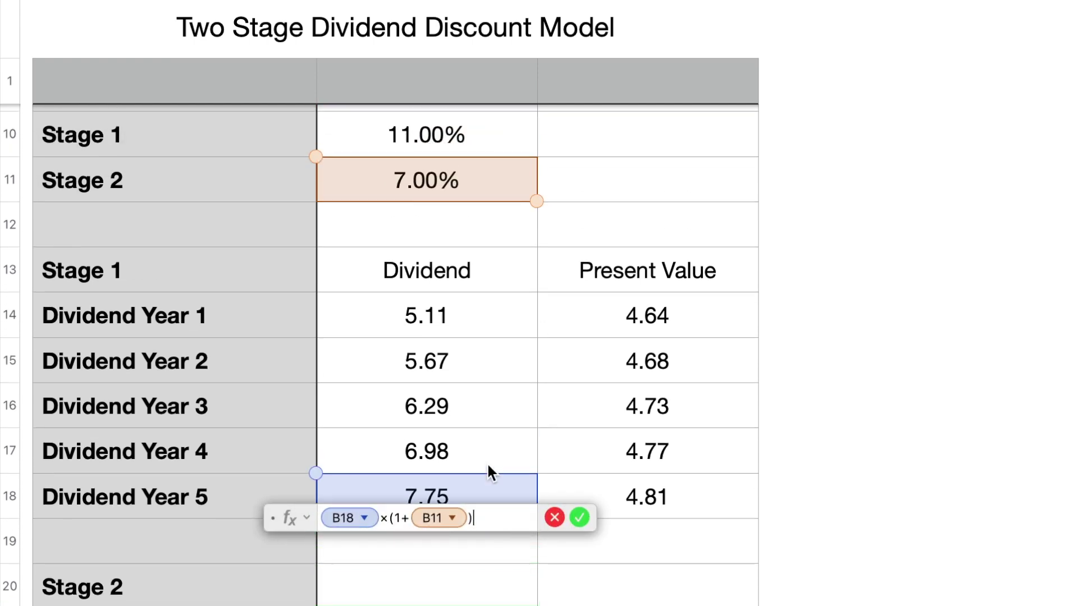
pyautogui.scroll(-3, 488, 467)
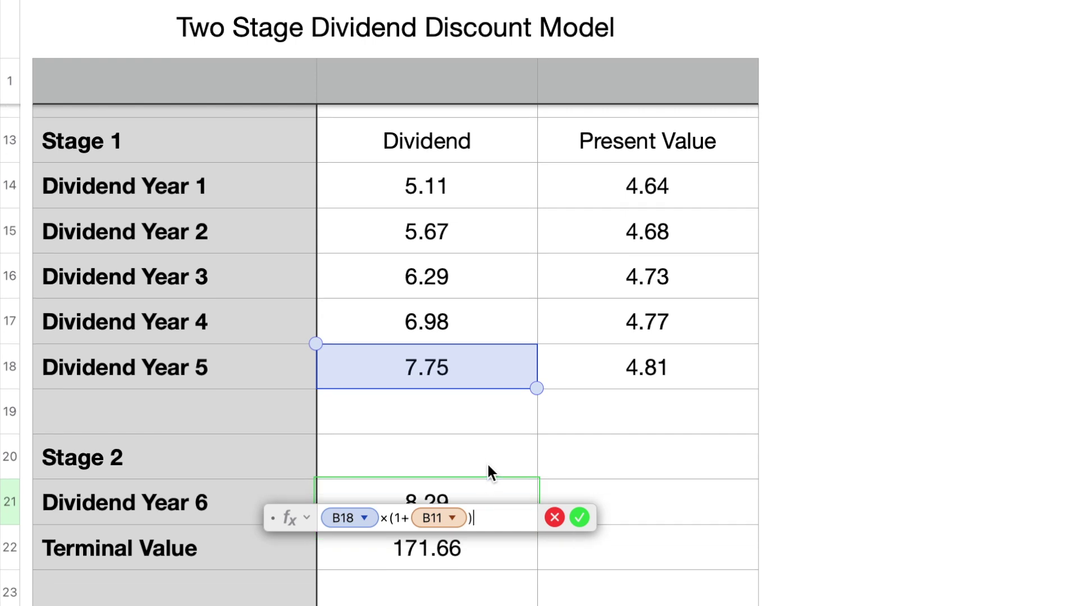
pyautogui.press('Return')
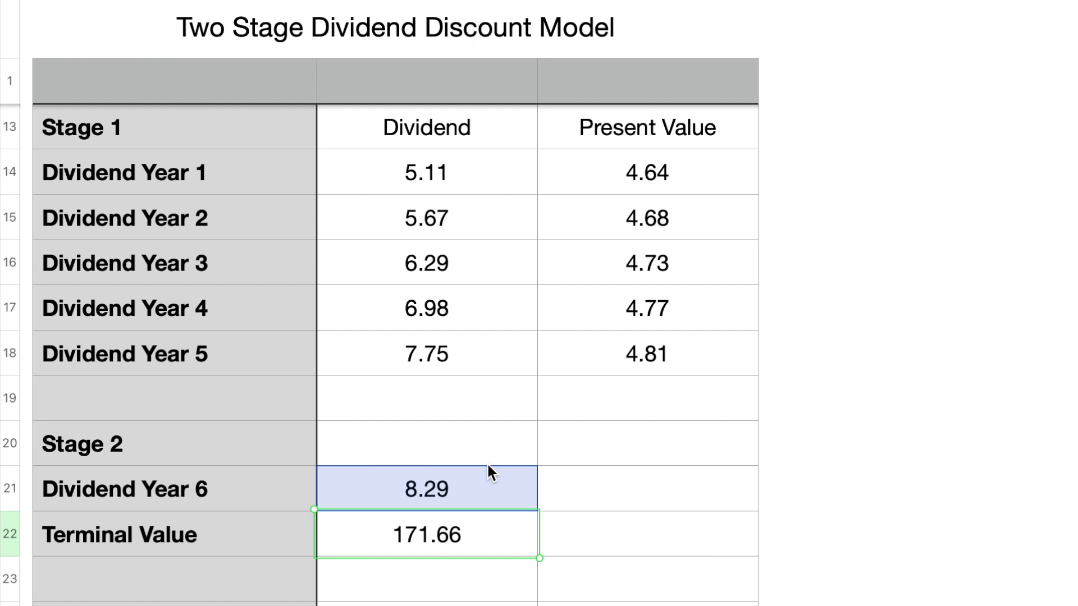
# - Inspect the Terminal Value formula along with the Expected Rate of Return, Stage 2 growth rate and Year 6 dividend cells it references
pyautogui.doubleClick(489, 533)
pyautogui.moveTo(287, 548); pyautogui.dragTo(284, 564)
pyautogui.scroll(3, 410, 402)
pyautogui.scroll(3, 411, 404)
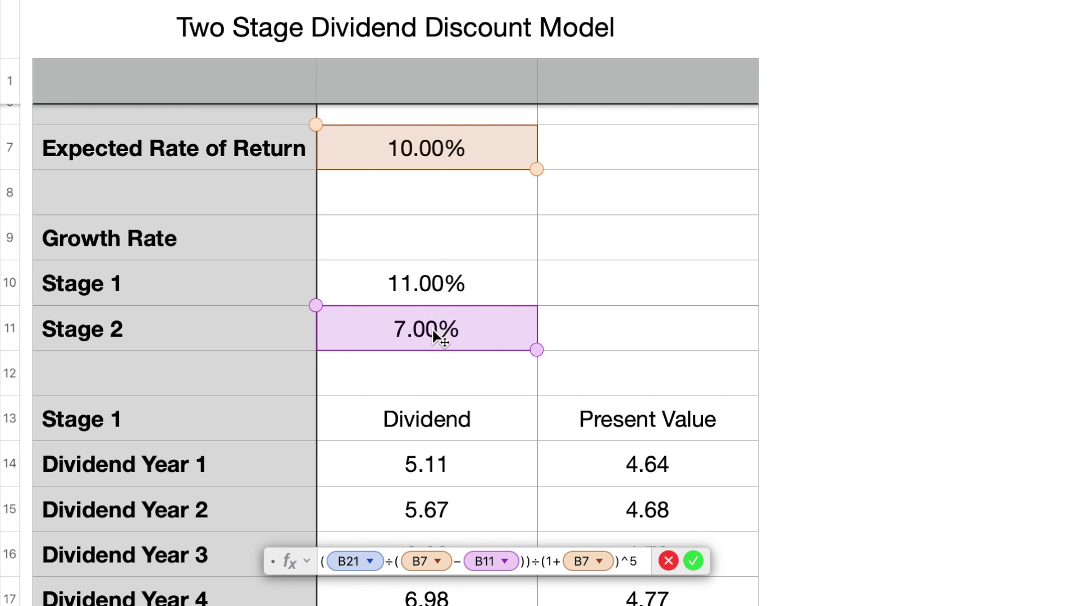
pyautogui.scroll(-5, 432, 330)
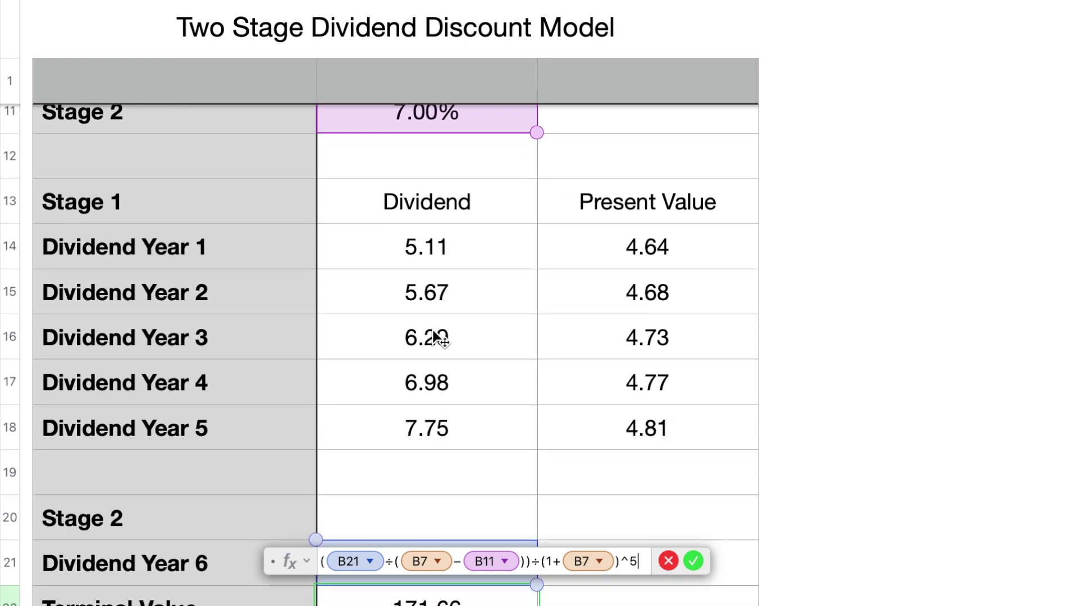
pyautogui.scroll(1, 433, 330)
pyautogui.scroll(-2, 432, 330)
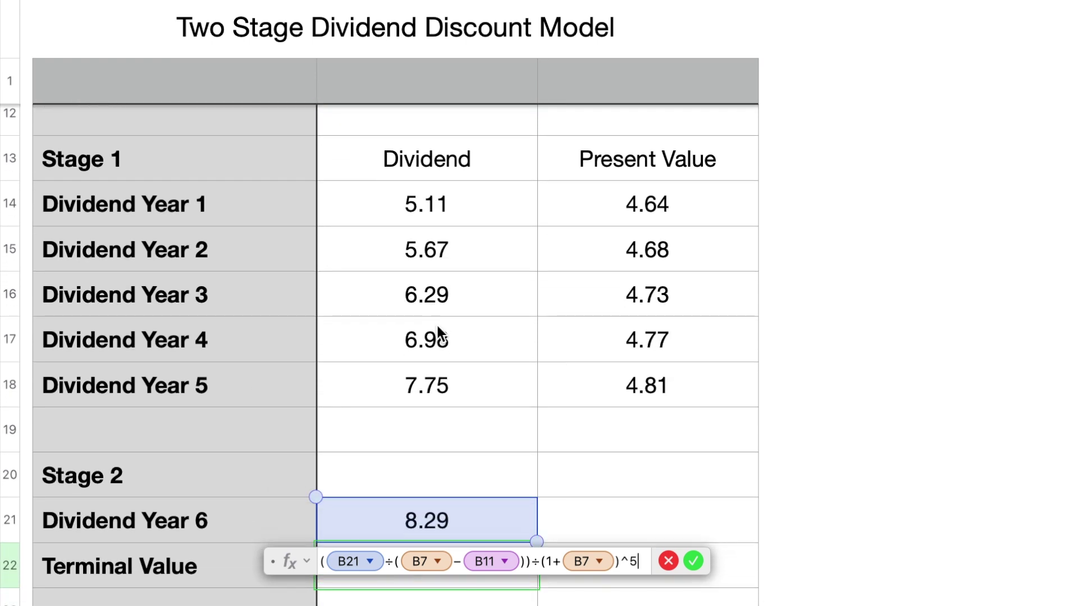
pyautogui.scroll(-1, 436, 332)
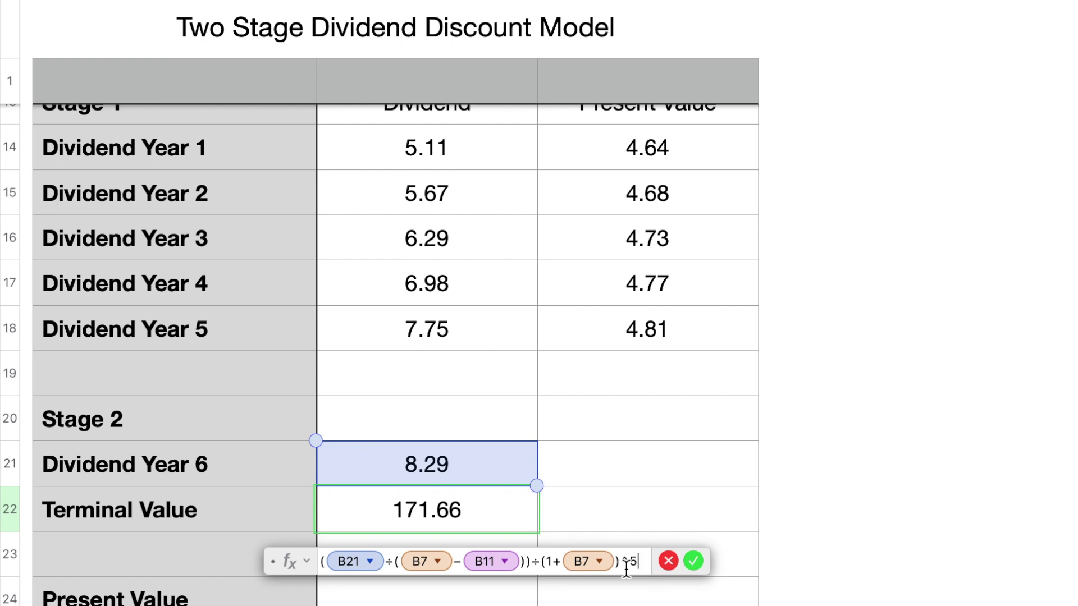
pyautogui.press('Return')
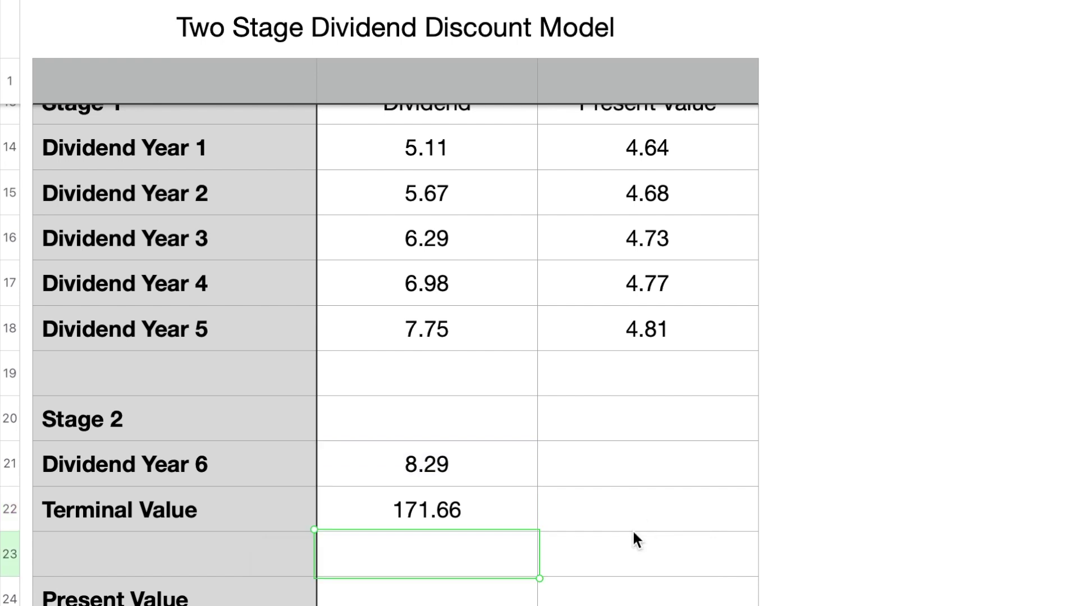
pyautogui.click(504, 519)
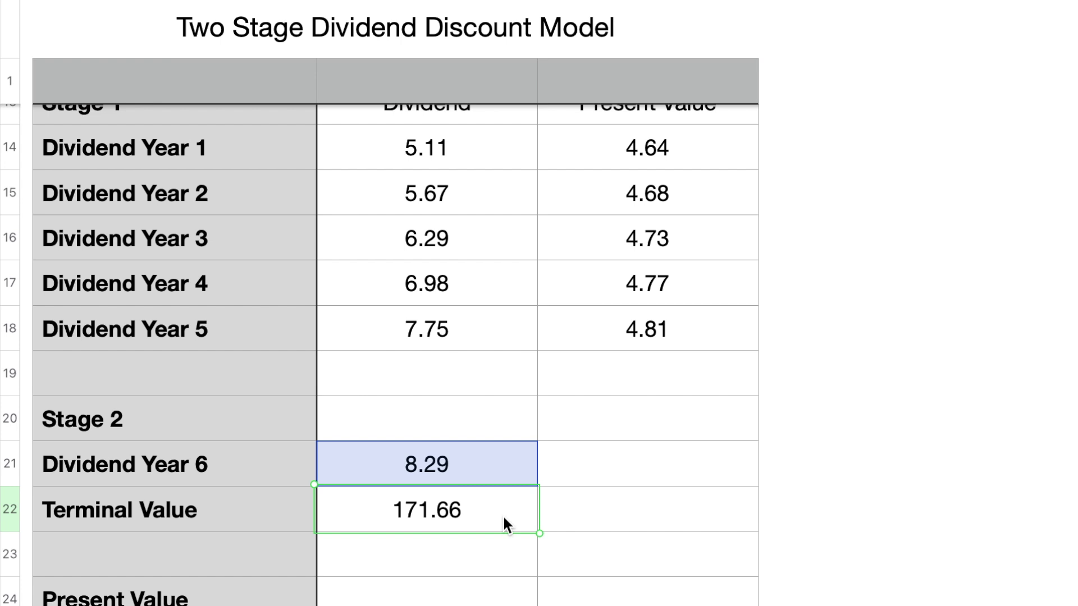
# - Check which cells feed the Stage 1 Present Value and the Sum of PV
pyautogui.scroll(-3, 504, 519)
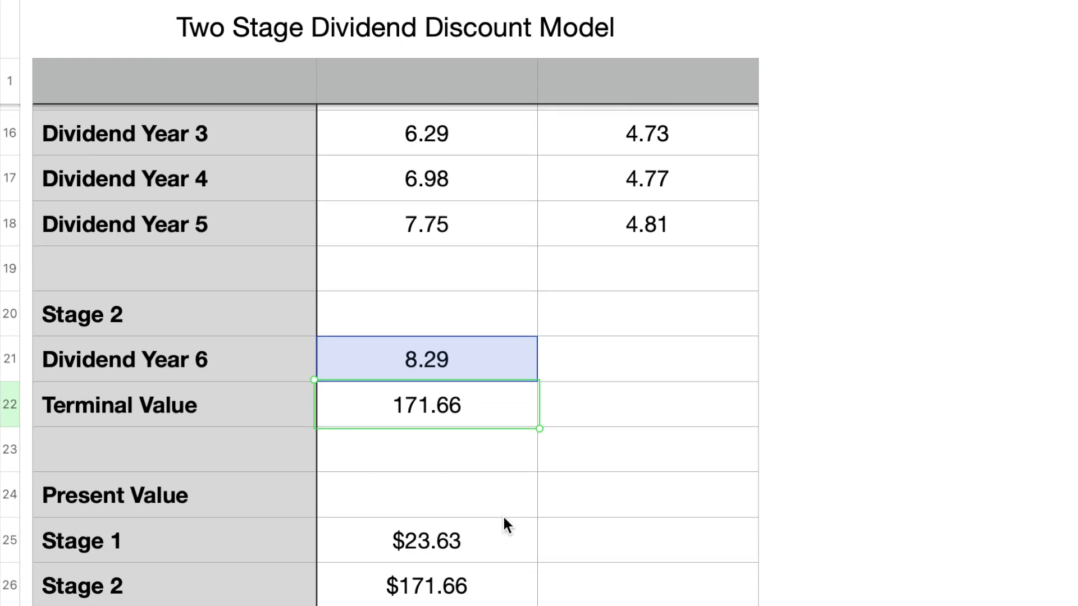
pyautogui.click(493, 530)
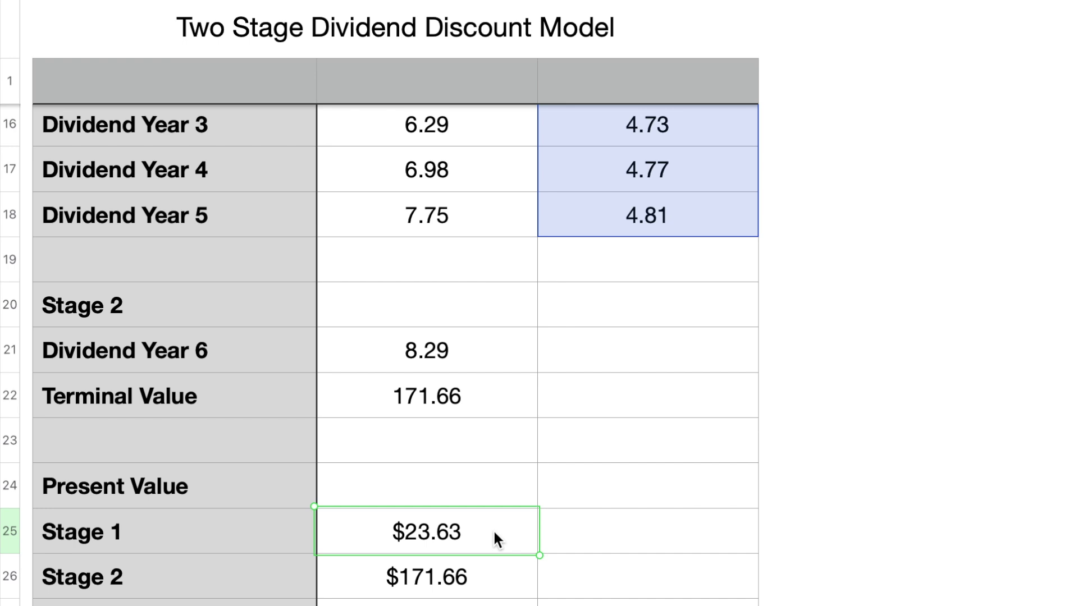
pyautogui.scroll(-1, 493, 530)
pyautogui.click(498, 581)
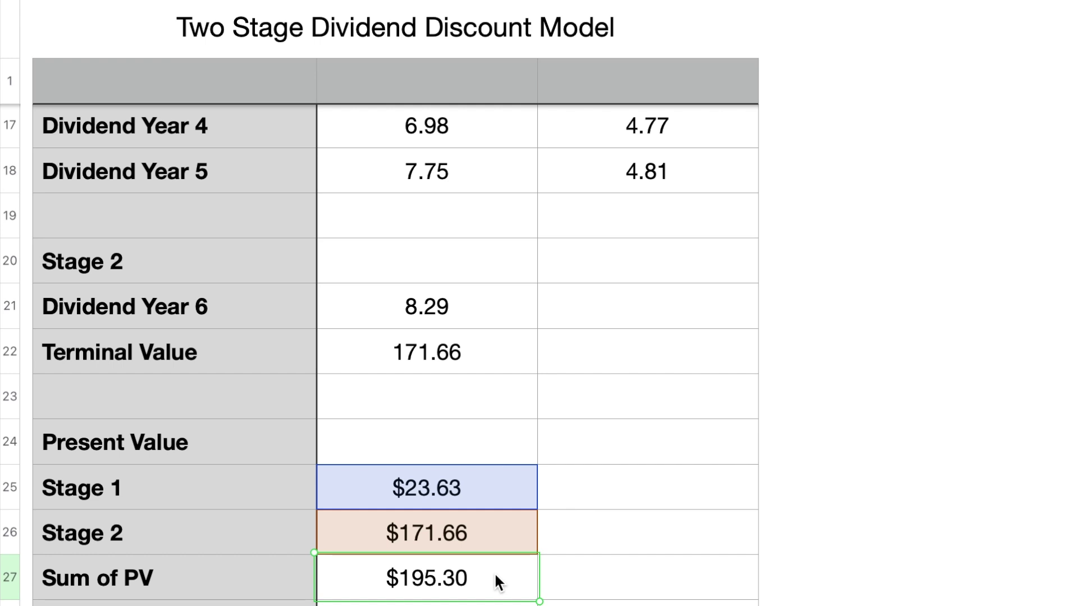
pyautogui.scroll(-1, 496, 576)
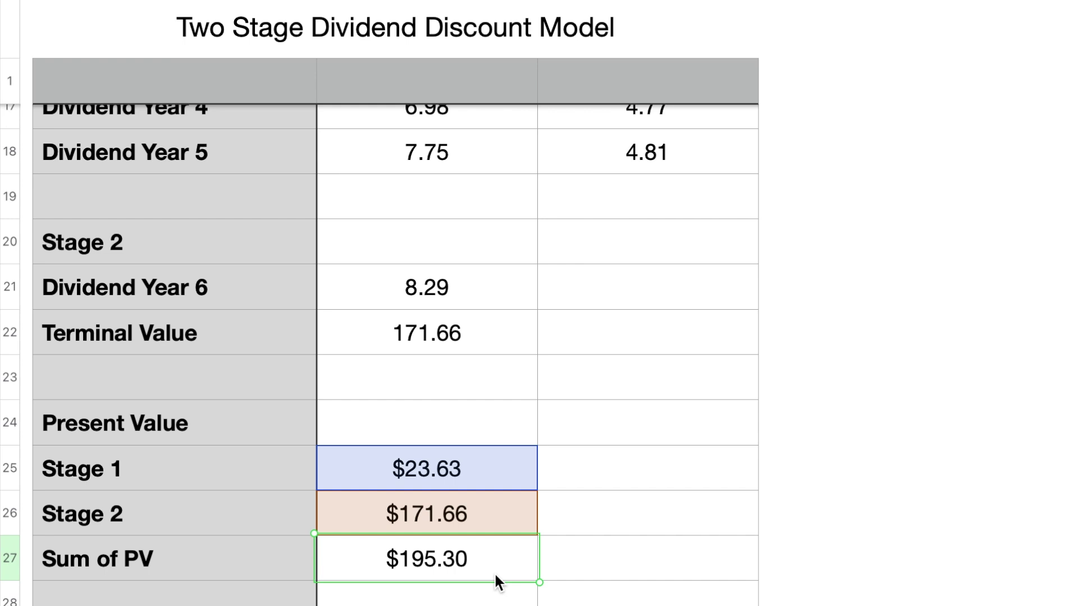
# - Check the Current Price cell and the cells that the Under/Over Value compares
pyautogui.scroll(-4, 497, 578)
pyautogui.click(496, 579)
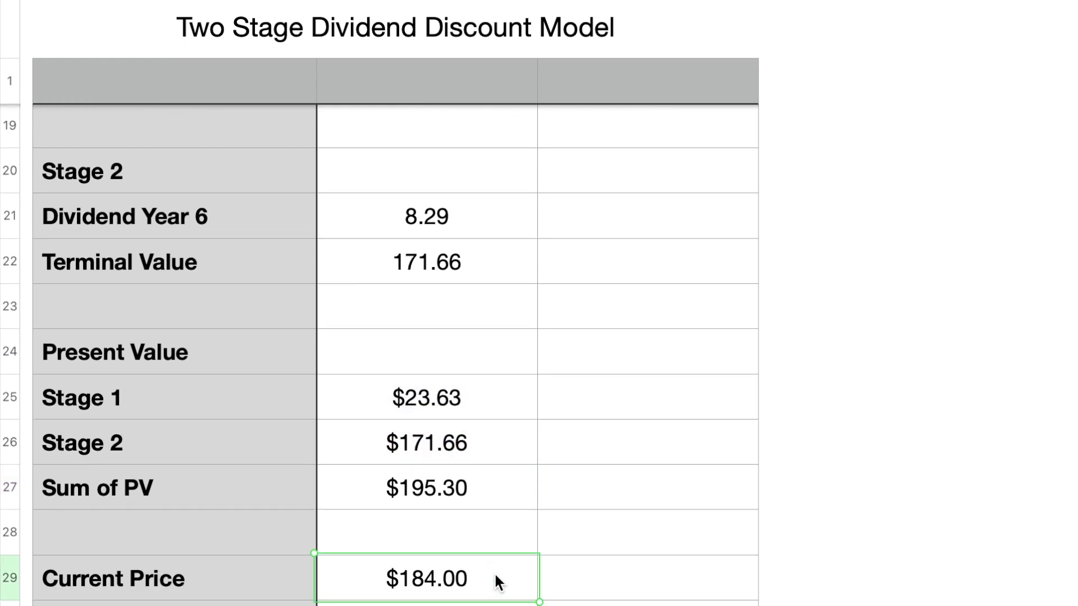
pyautogui.scroll(-5, 498, 583)
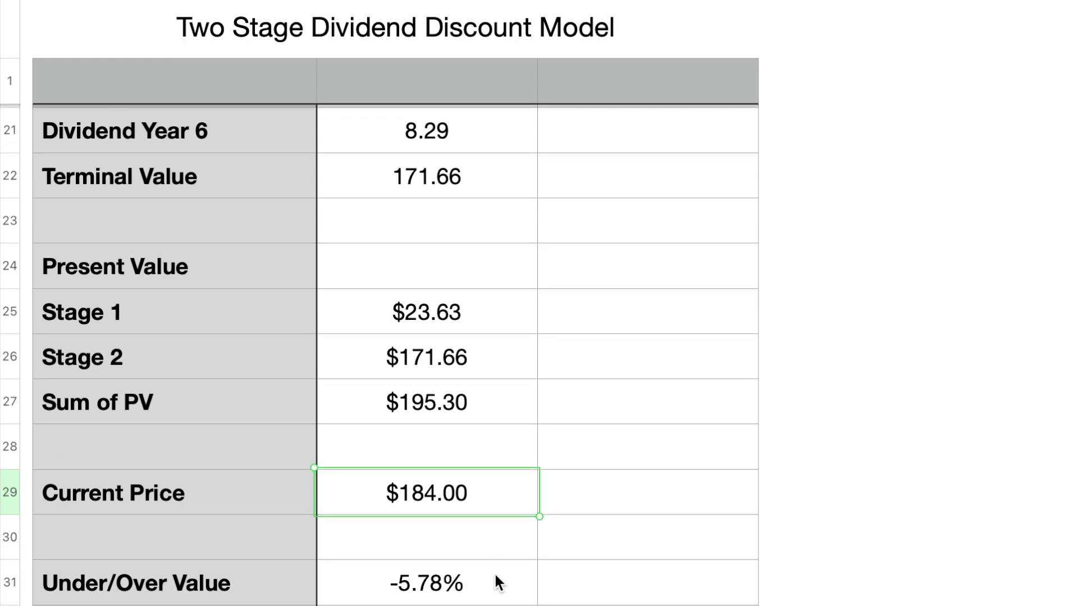
pyautogui.click(497, 584)
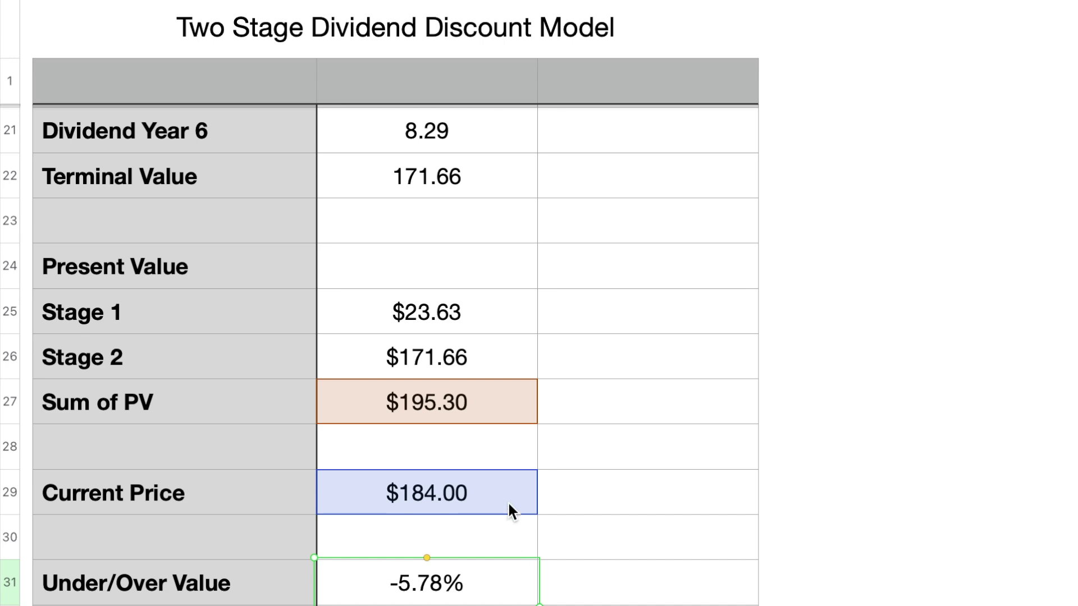
# - Set the Expected Rate of Return to 11%
pyautogui.scroll(20, 508, 501)
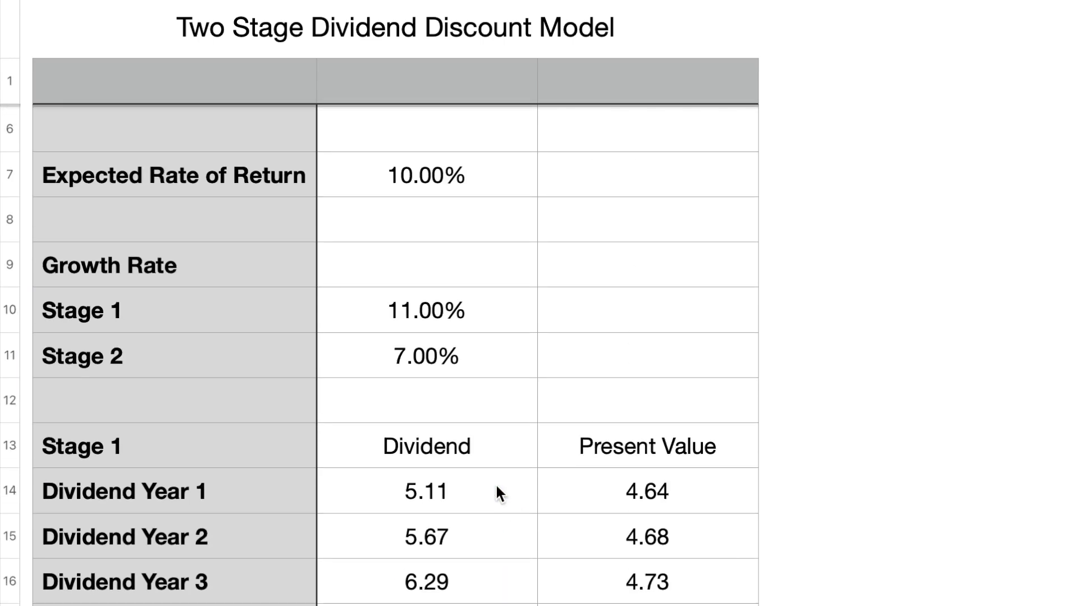
pyautogui.click(432, 187)
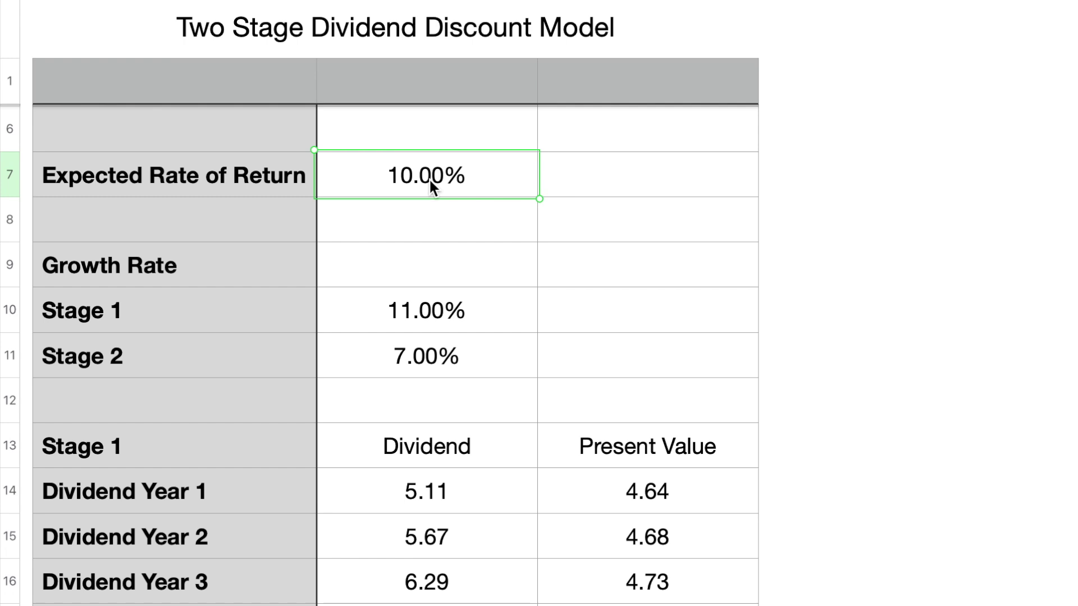
pyautogui.write('11')
pyautogui.press('Return')
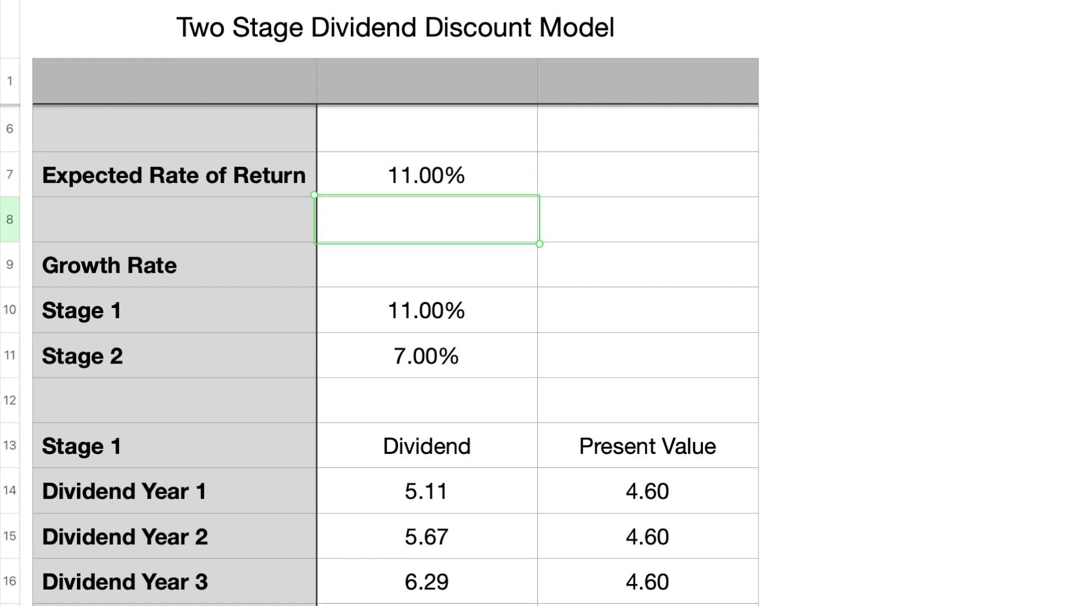
# - Review the recalculated Terminal Value, Sum of PV and Under/Over Value for the changed Expected Rate of Return
pyautogui.scroll(-4, 469, 396)
pyautogui.scroll(-6, 469, 397)
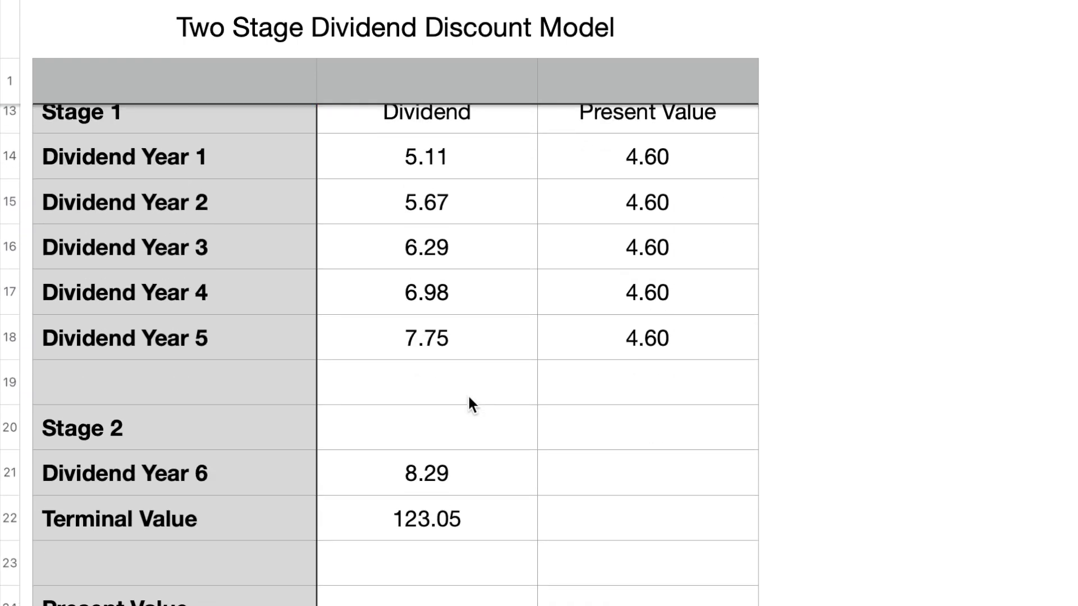
pyautogui.scroll(-4, 469, 398)
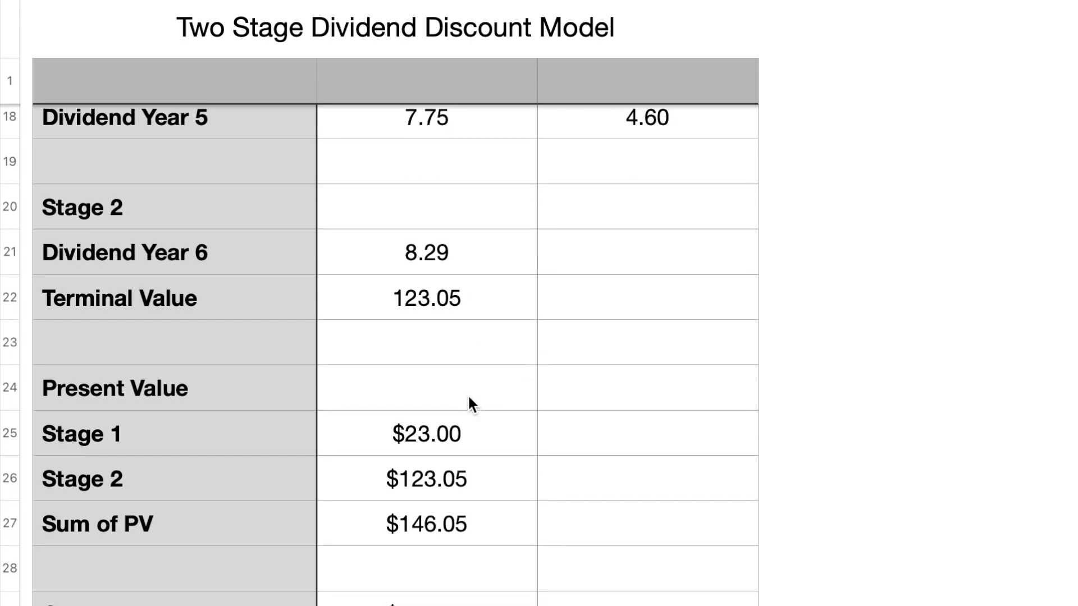
pyautogui.doubleClick(501, 409)
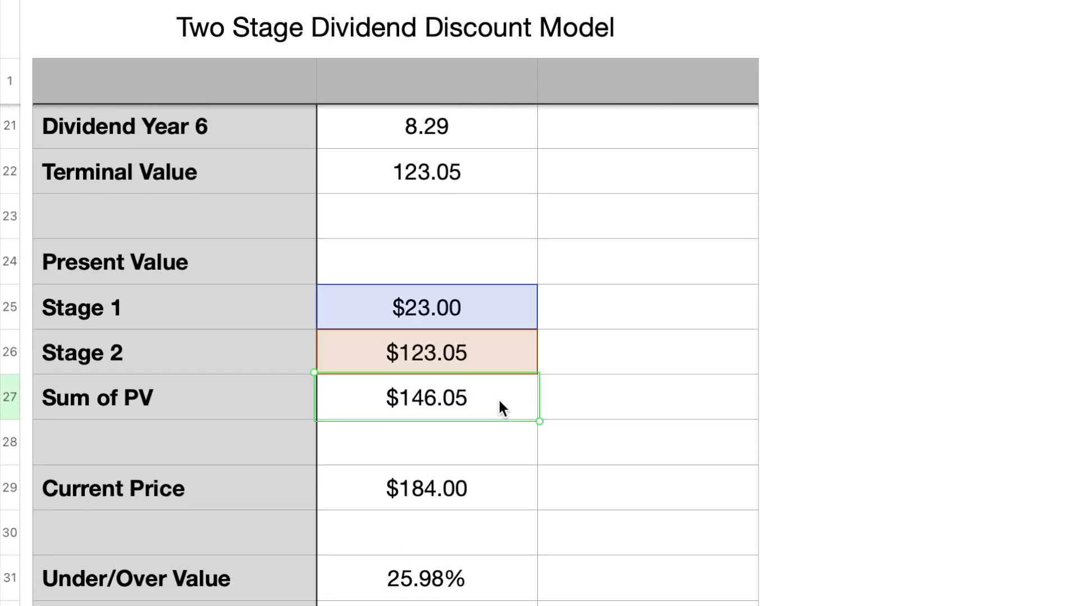
# - Set the Stage 1 growth rate to 18%
pyautogui.scroll(10, 500, 409)
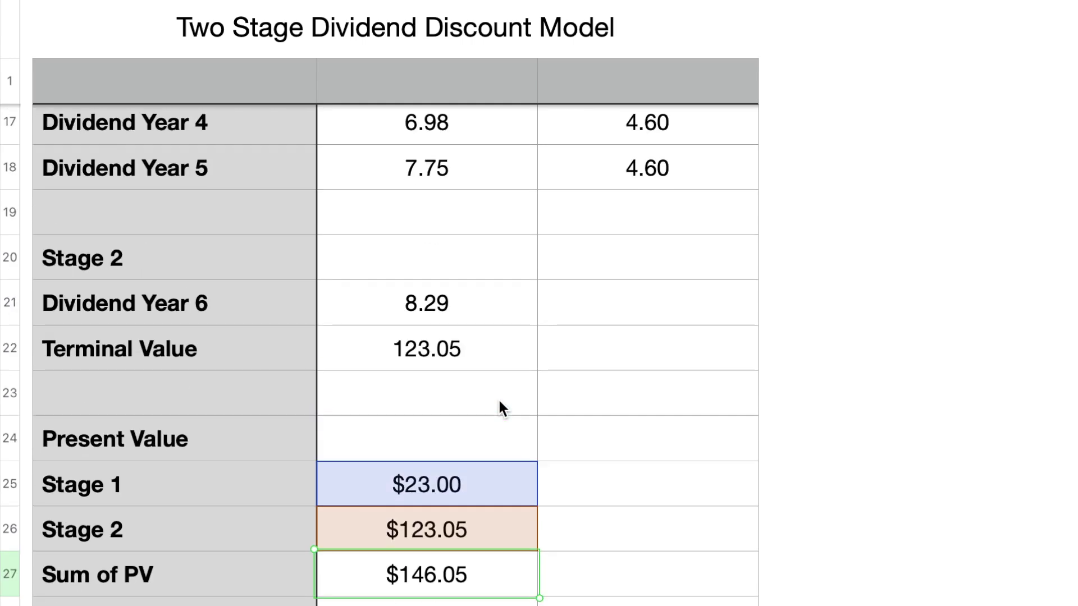
pyautogui.click(417, 243)
pyautogui.write('18')
pyautogui.press('Return')
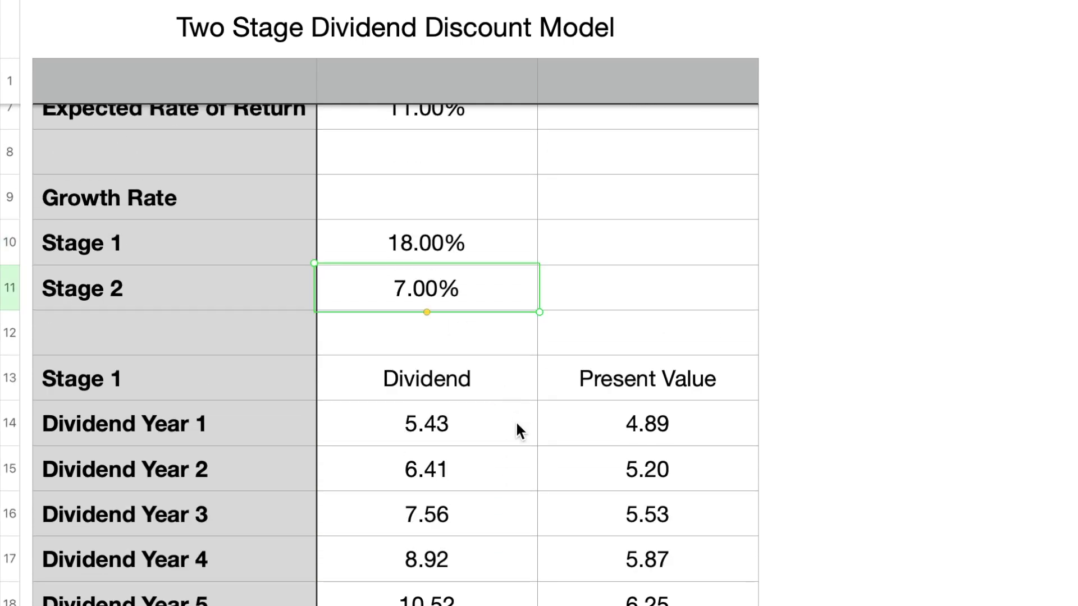
# - Compare the recalculated Sum of PV with the Current Price and Under/Over Value for the changed Stage 1 growth rate
pyautogui.scroll(-5, 515, 420)
pyautogui.scroll(-5, 517, 425)
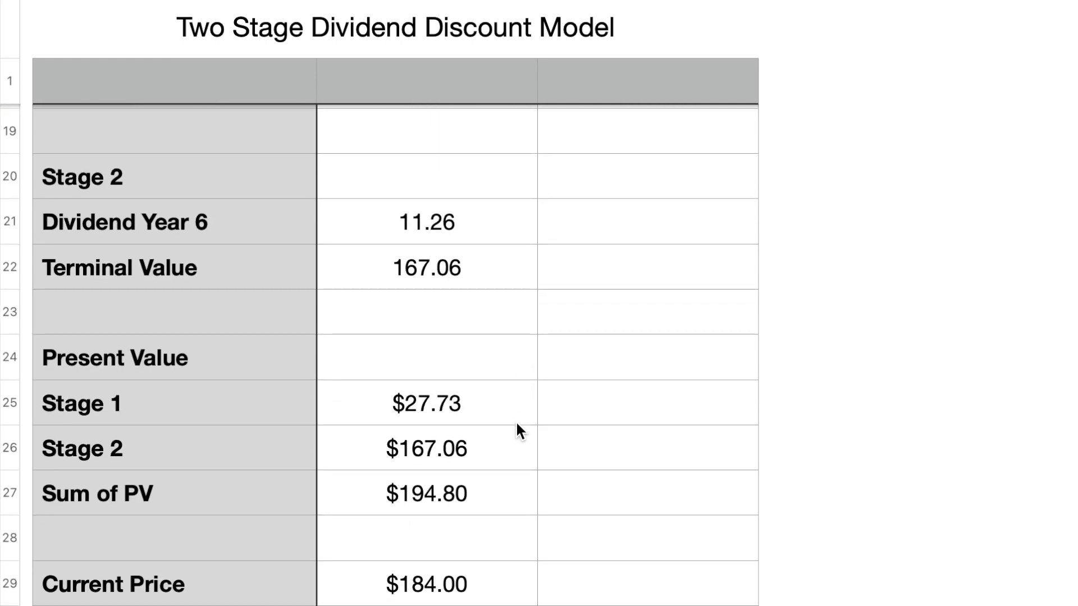
pyautogui.click(508, 382)
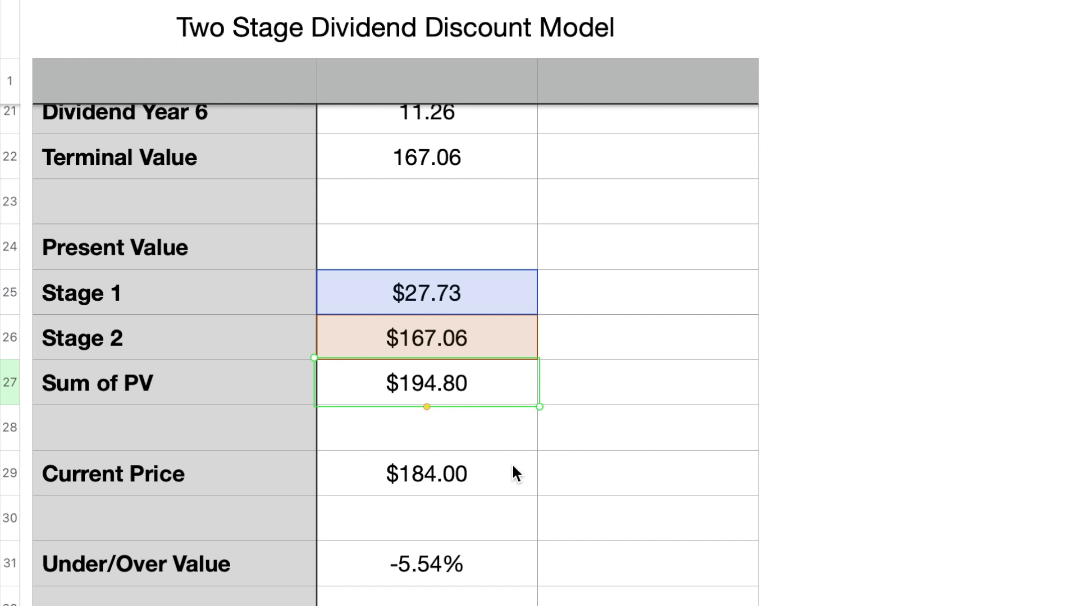
# - Set the Stage 1 growth rate back to 11%
pyautogui.scroll(5, 513, 473)
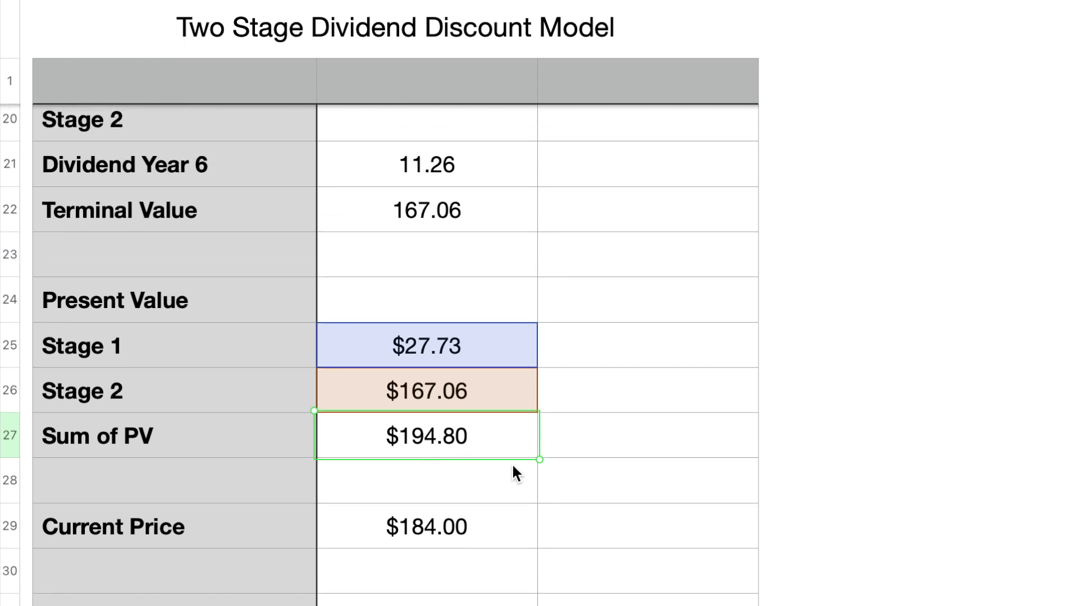
pyautogui.scroll(8, 513, 467)
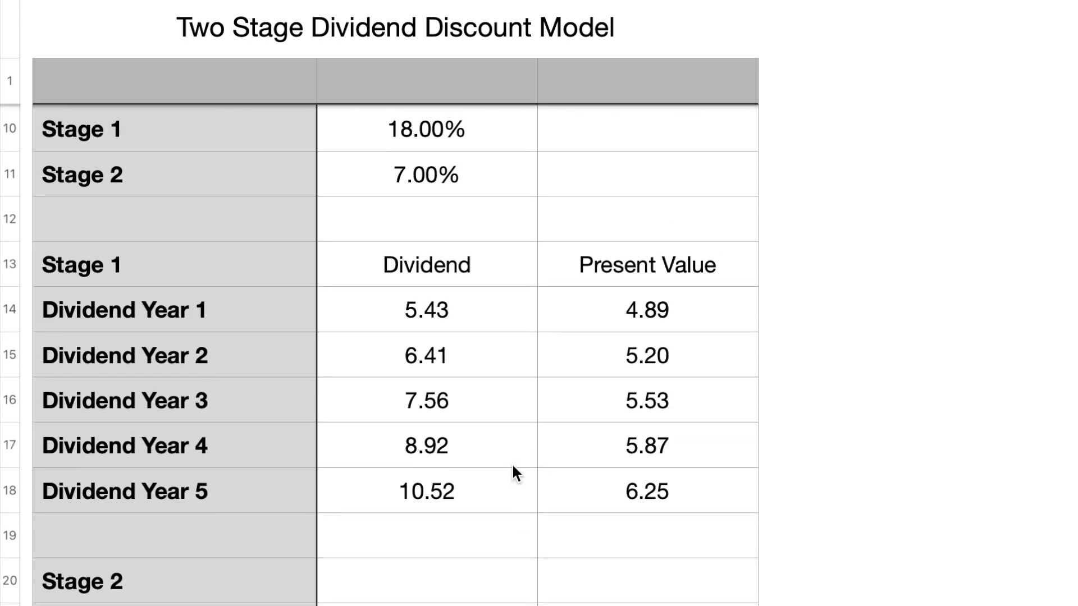
pyautogui.click(472, 365)
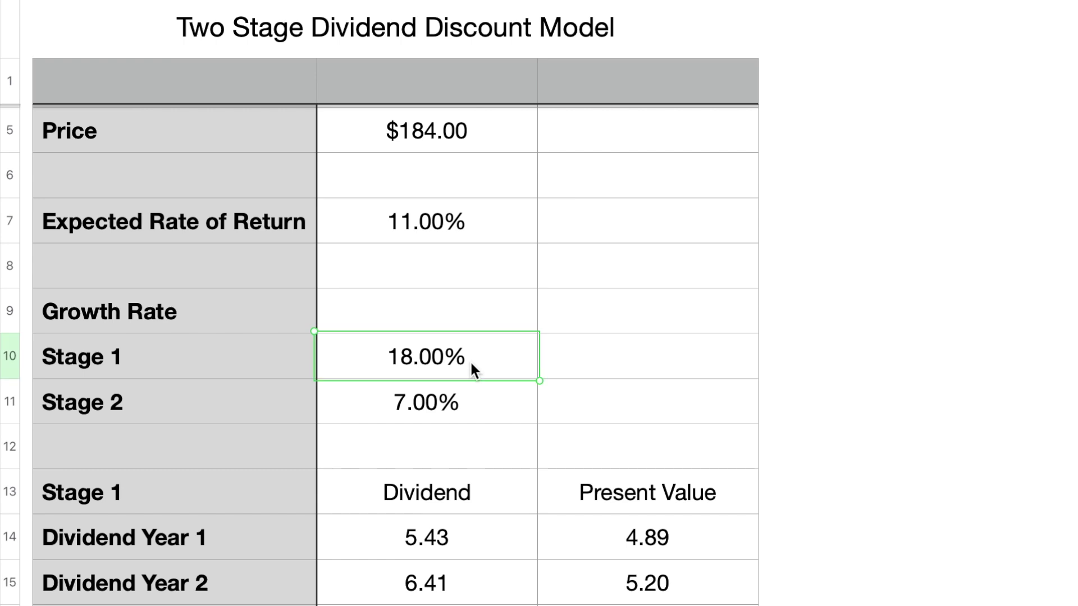
pyautogui.write('11')
pyautogui.press('Return')
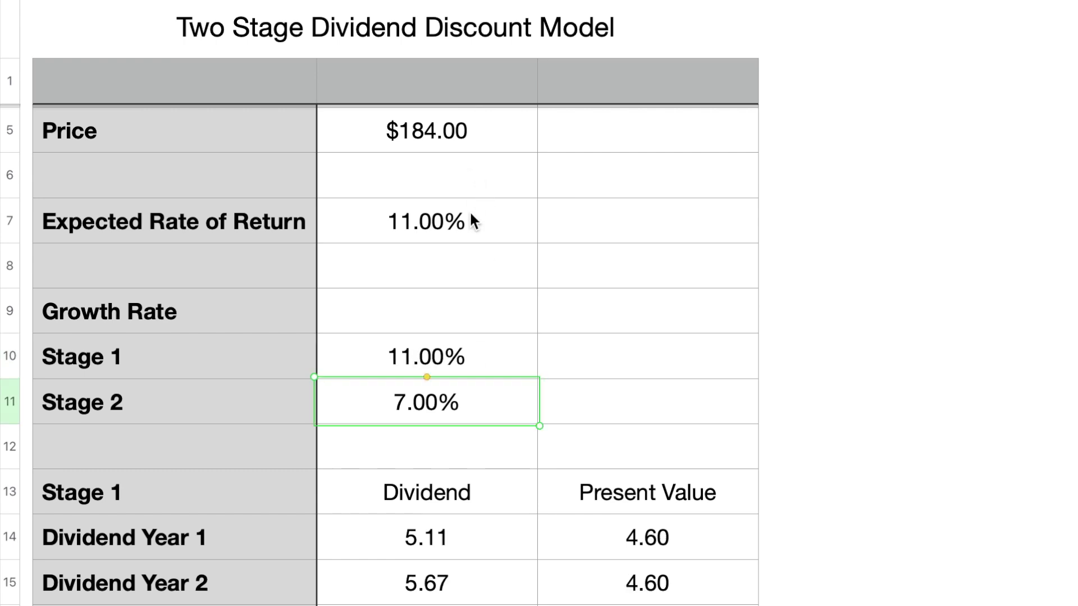
# - Set the Expected Rate of Return back to 10% and return to the stock inputs at the start of the table
pyautogui.click(477, 219)
pyautogui.write('10')
pyautogui.press('Return')
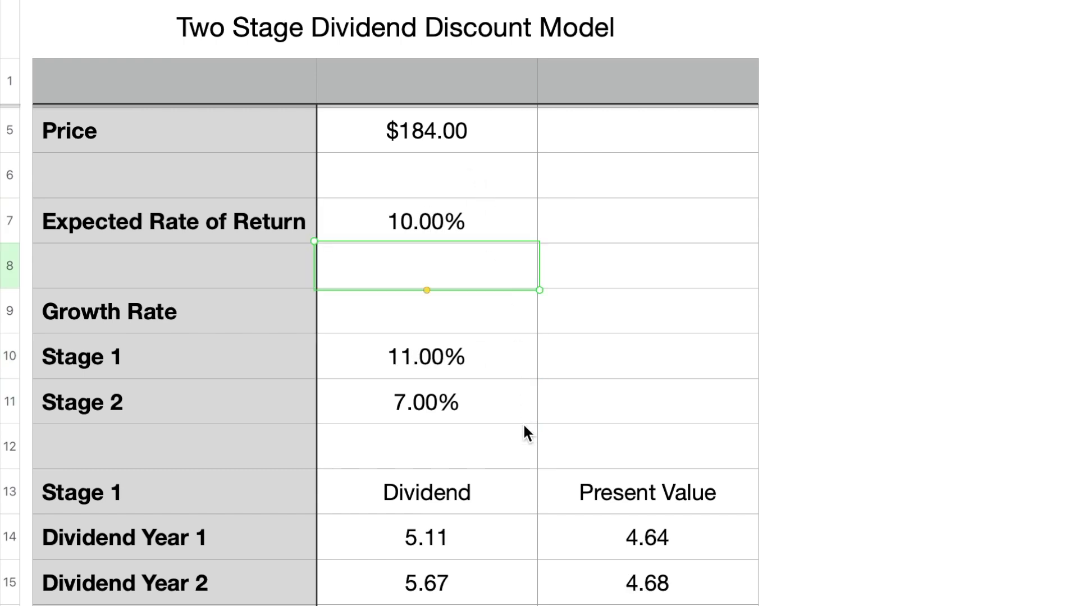
pyautogui.scroll(-1, 523, 423)
pyautogui.scroll(5, 523, 423)
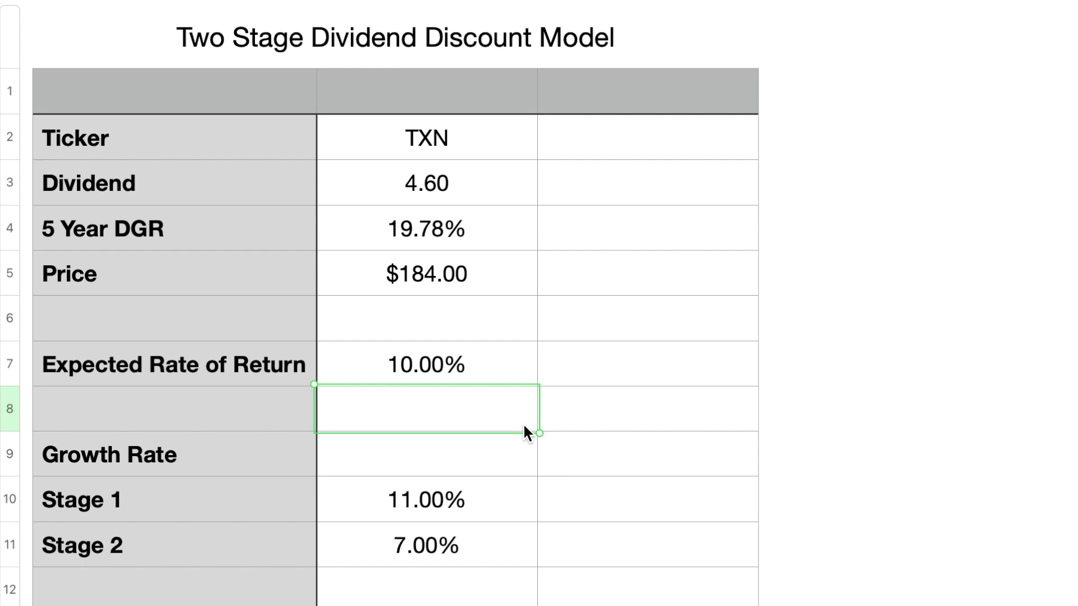
# - Review the Two Stage model from the growth rates through the yearly dividends down to Sum of PV and Under/Over Value
pyautogui.scroll(-4, 524, 426)
pyautogui.scroll(-4, 524, 433)
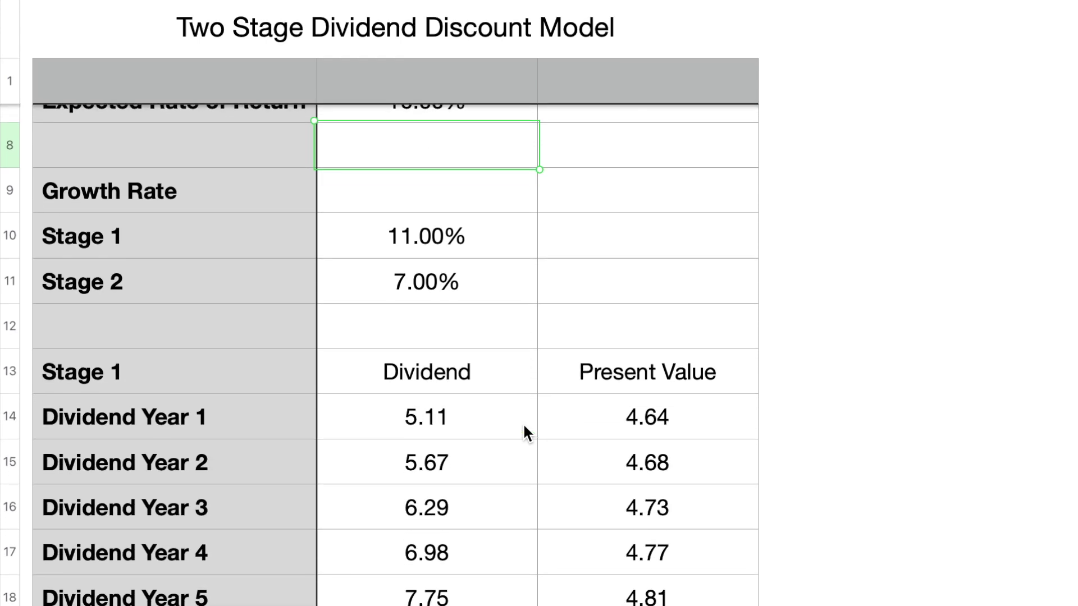
pyautogui.scroll(-7, 524, 427)
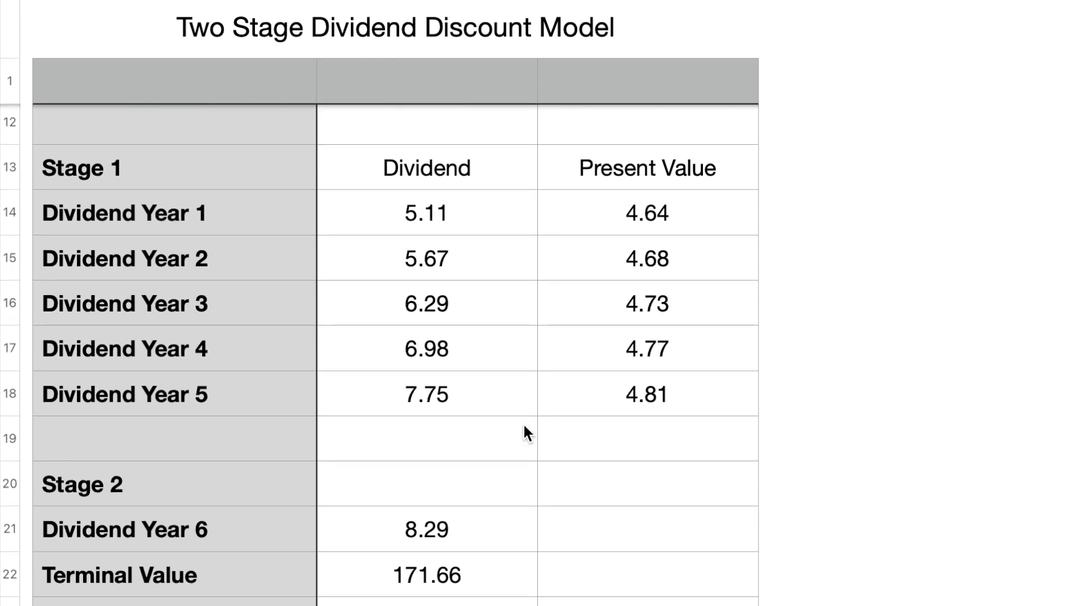
pyautogui.scroll(-5, 524, 426)
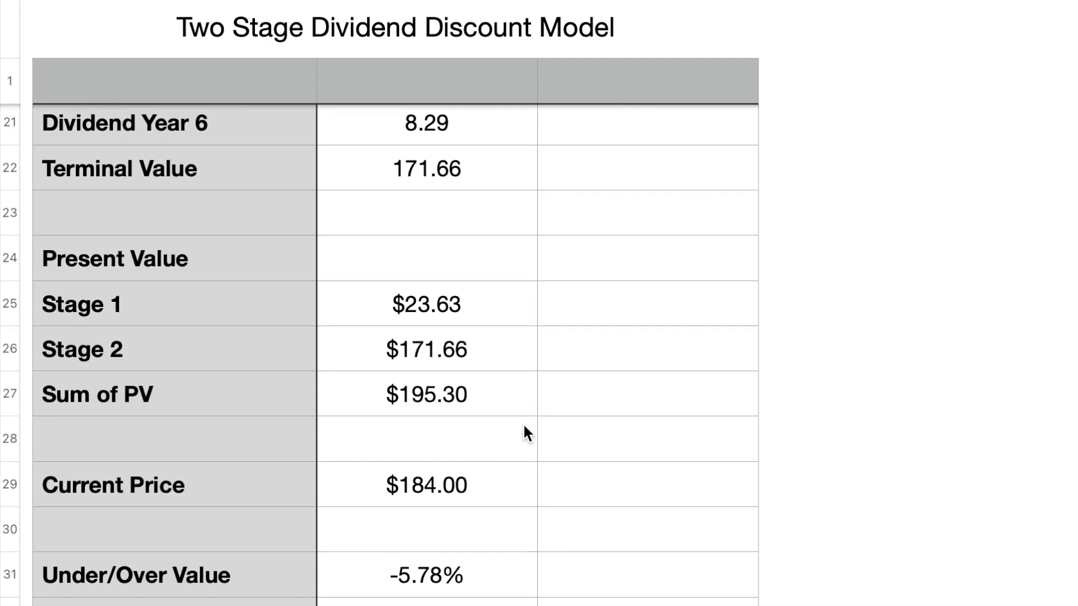
# - Compare the Stage 1 and Stage 2 growth rate inputs of the Two Stage model
pyautogui.scroll(15, 523, 423)
pyautogui.click(511, 309)
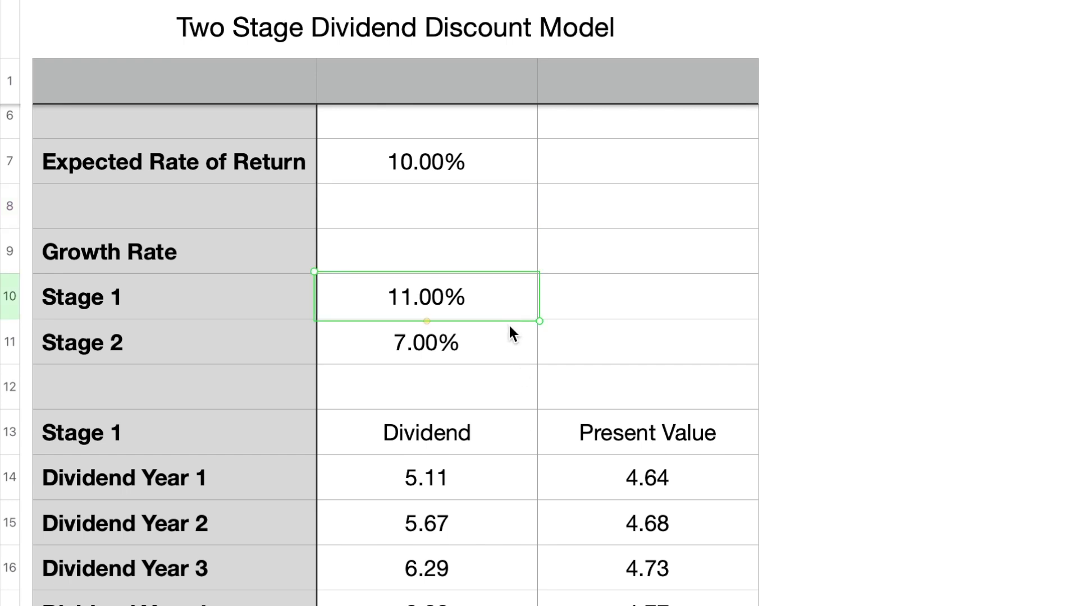
pyautogui.click(510, 336)
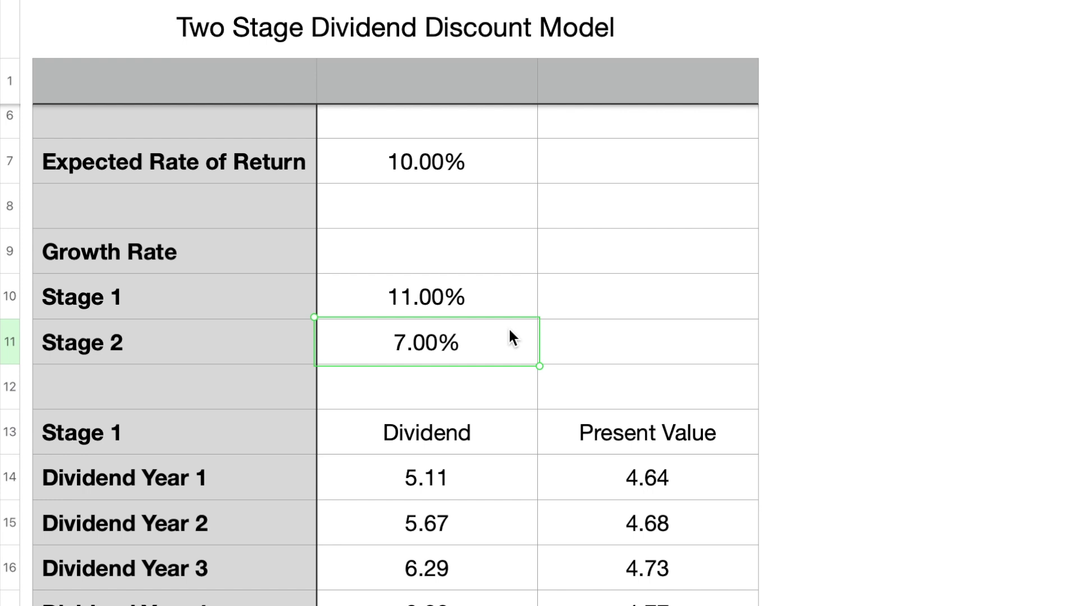
pyautogui.click(503, 303)
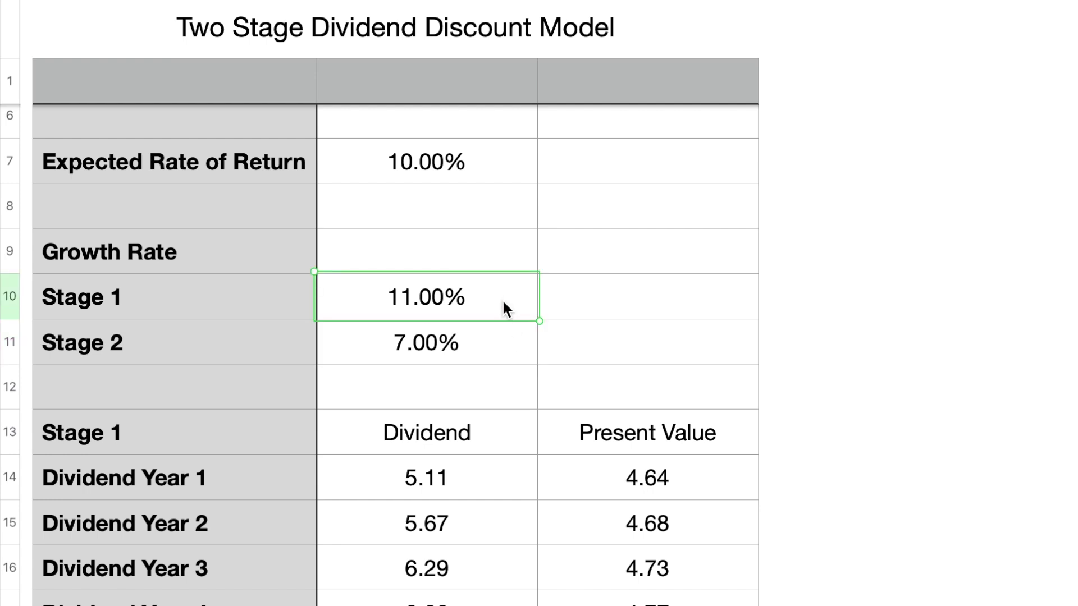
pyautogui.click(500, 332)
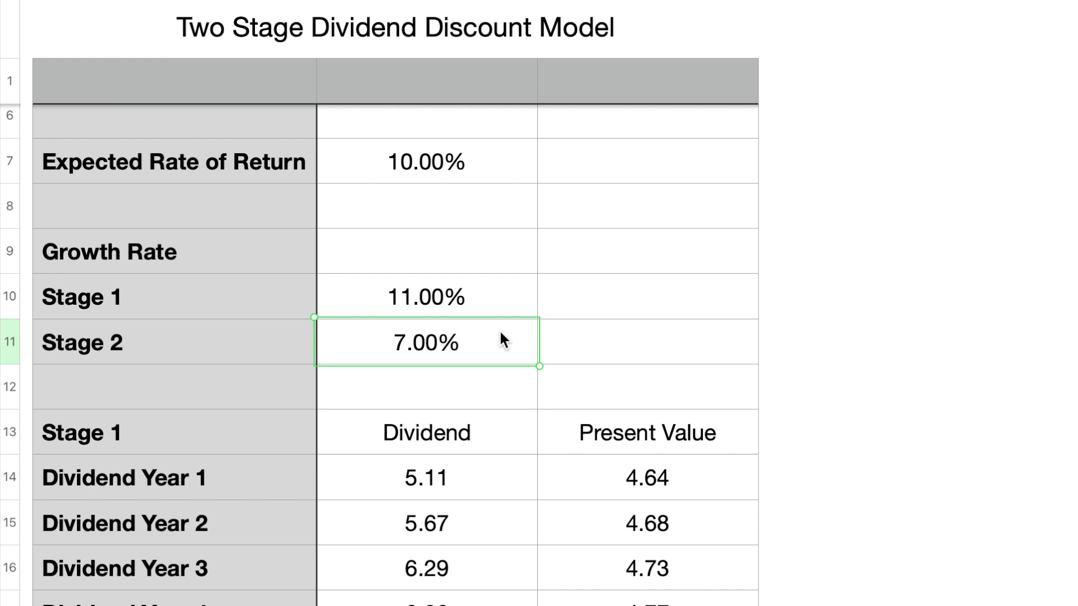
# - Highlight the Stage 1 dividends for Years 1 to 5 and switch to the H Model - Dividend Discount table
pyautogui.scroll(-5, 501, 335)
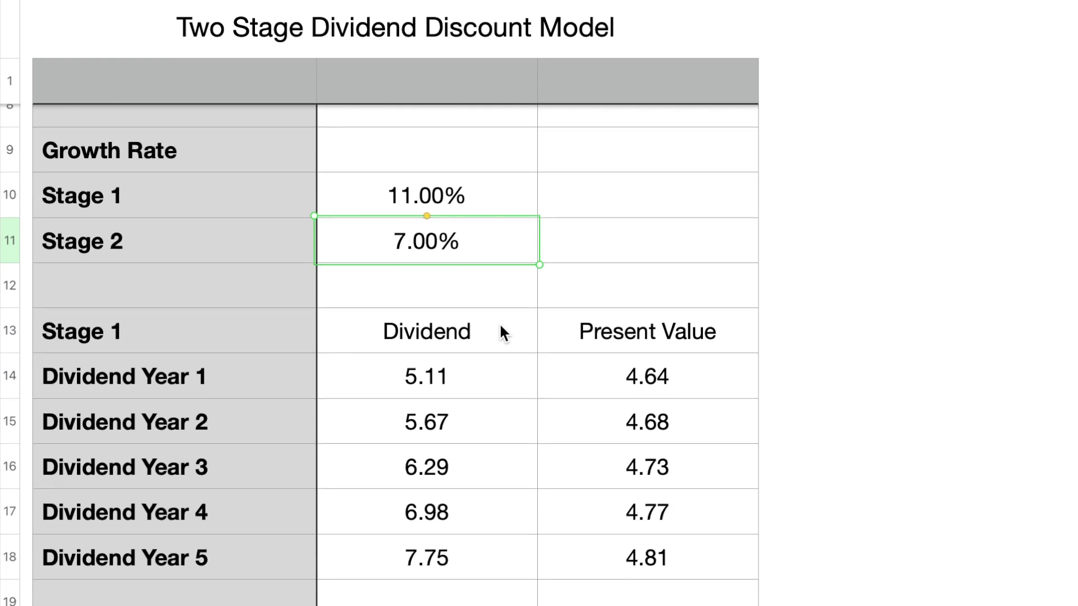
pyautogui.moveTo(488, 334); pyautogui.dragTo(488, 524)
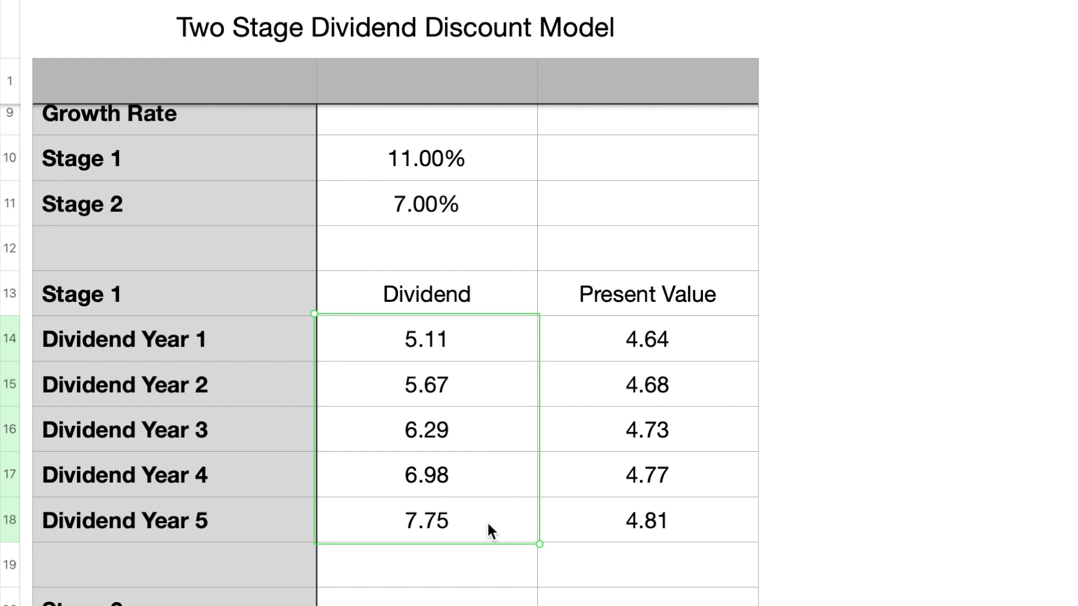
pyautogui.scroll(-6, 486, 521)
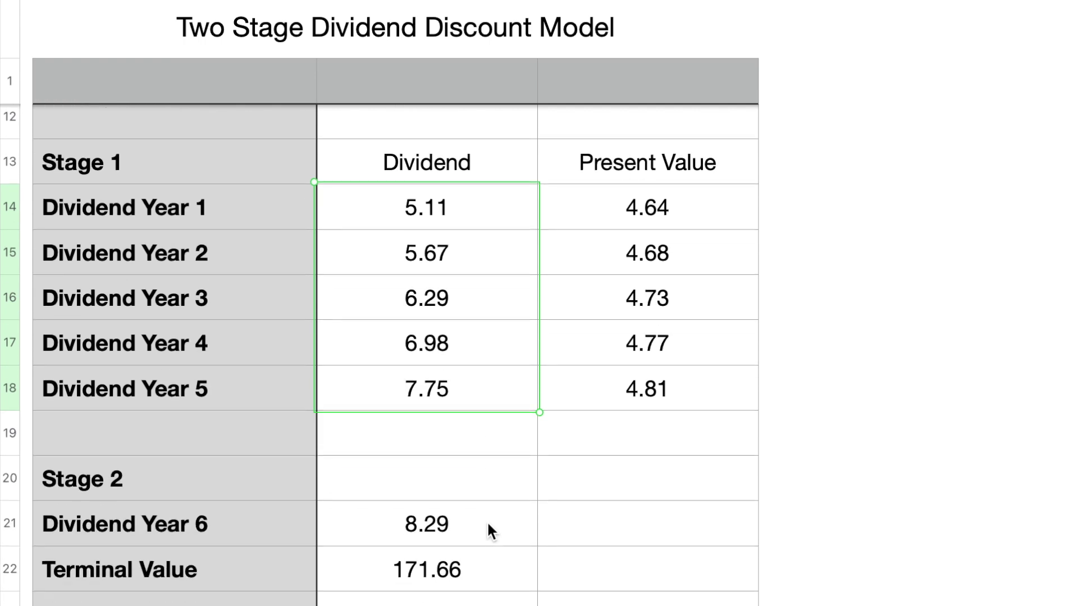
pyautogui.scroll(-3, 486, 531)
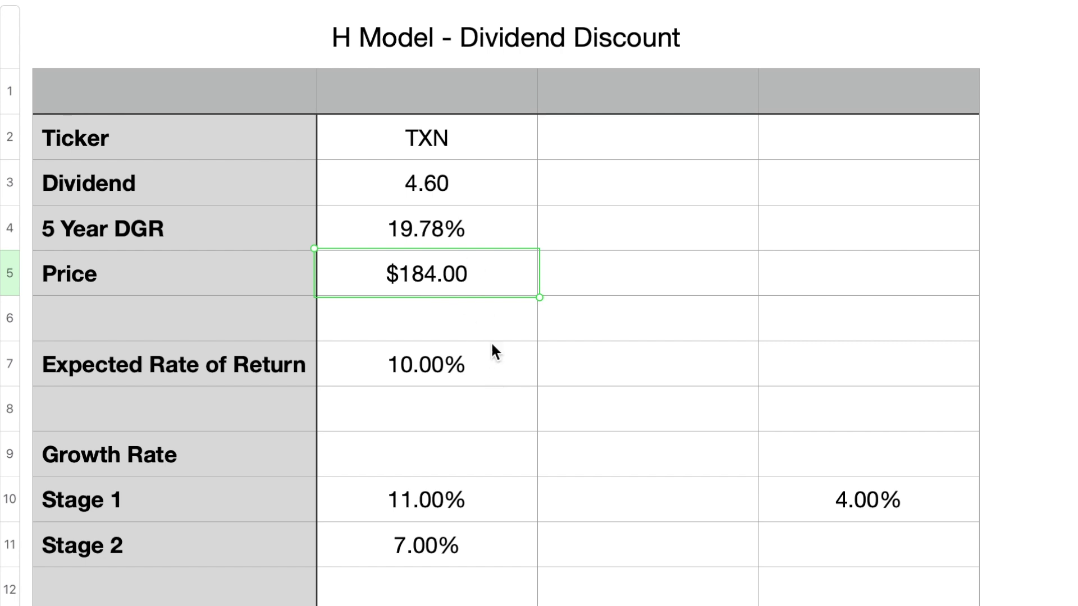
# - Review the H Model's stock inputs and inspect the cell that calculates the difference between the Stage 1 and Stage 2 growth rates
pyautogui.scroll(-1, 501, 435)
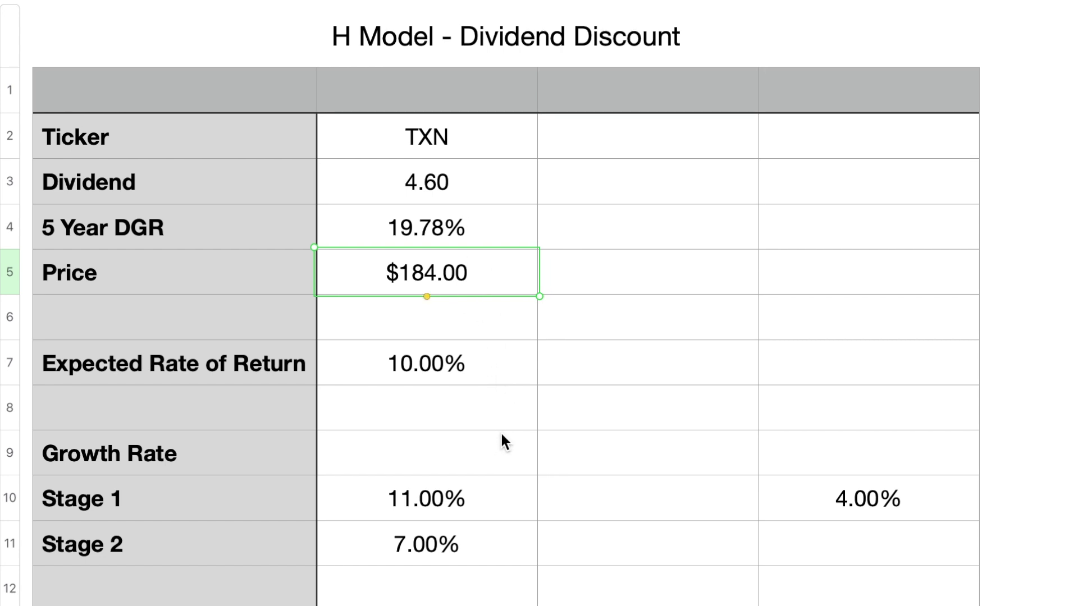
pyautogui.scroll(-5, 490, 494)
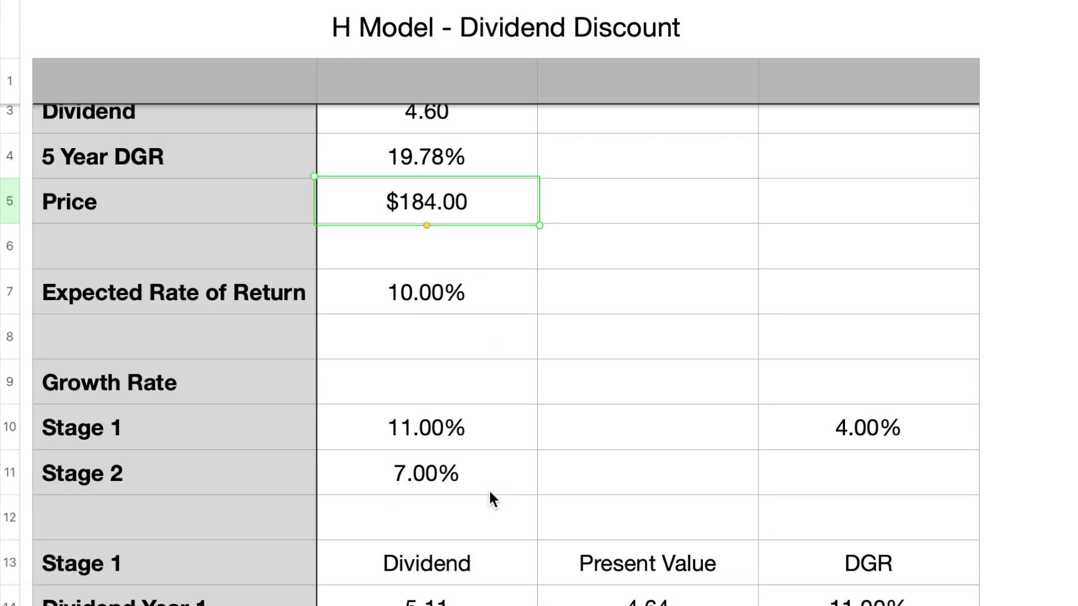
pyautogui.scroll(-1, 489, 495)
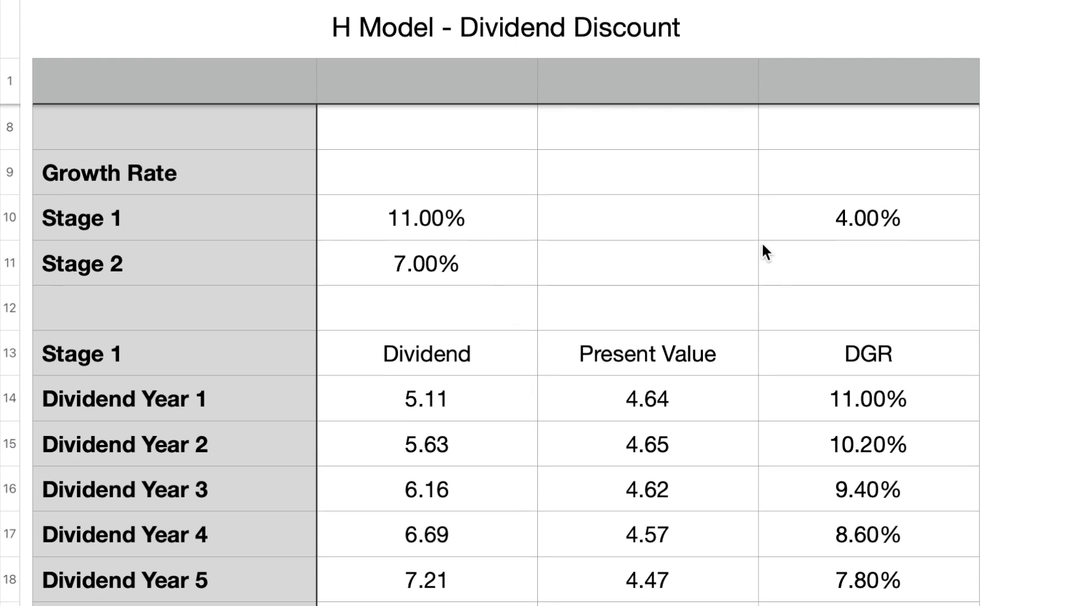
pyautogui.click(797, 227)
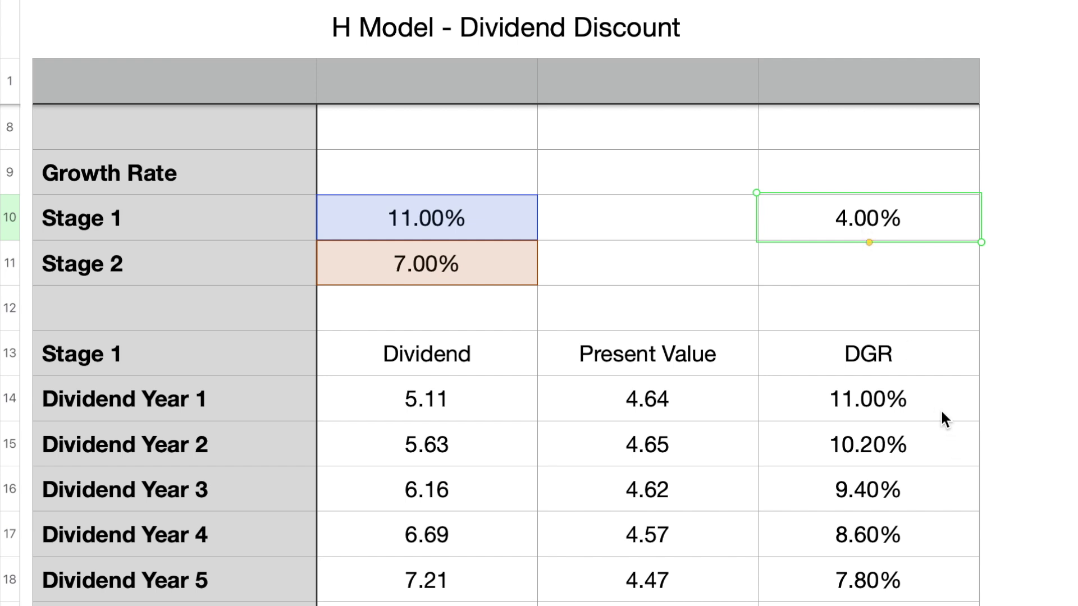
# - Inspect the DGR formulas for Dividend Years 2 through 5 in the H Model
pyautogui.click(926, 445)
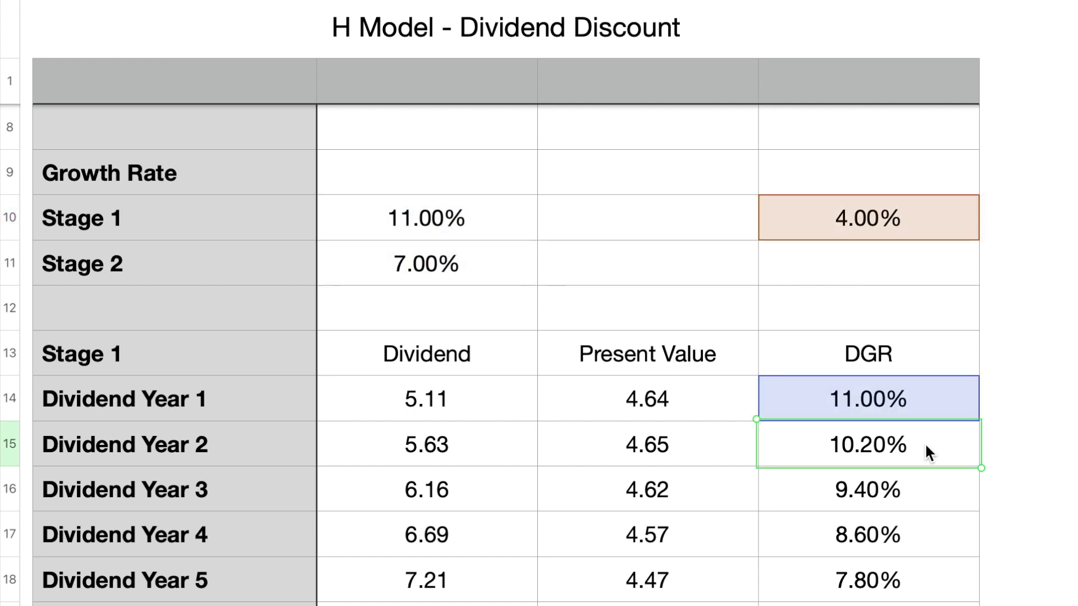
pyautogui.click(915, 484)
pyautogui.click(912, 530)
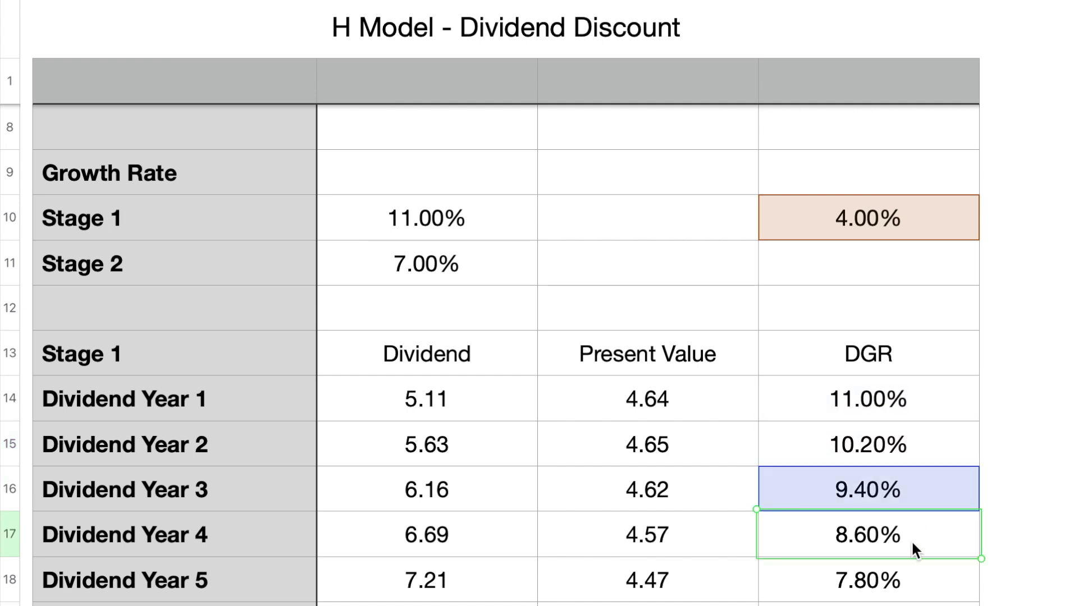
pyautogui.click(911, 567)
# - Review the H Model's Terminal Value and Sum of PV formula, and compare the Sum of PV with Current Price and Under/Over Value
pyautogui.scroll(-3, 913, 569)
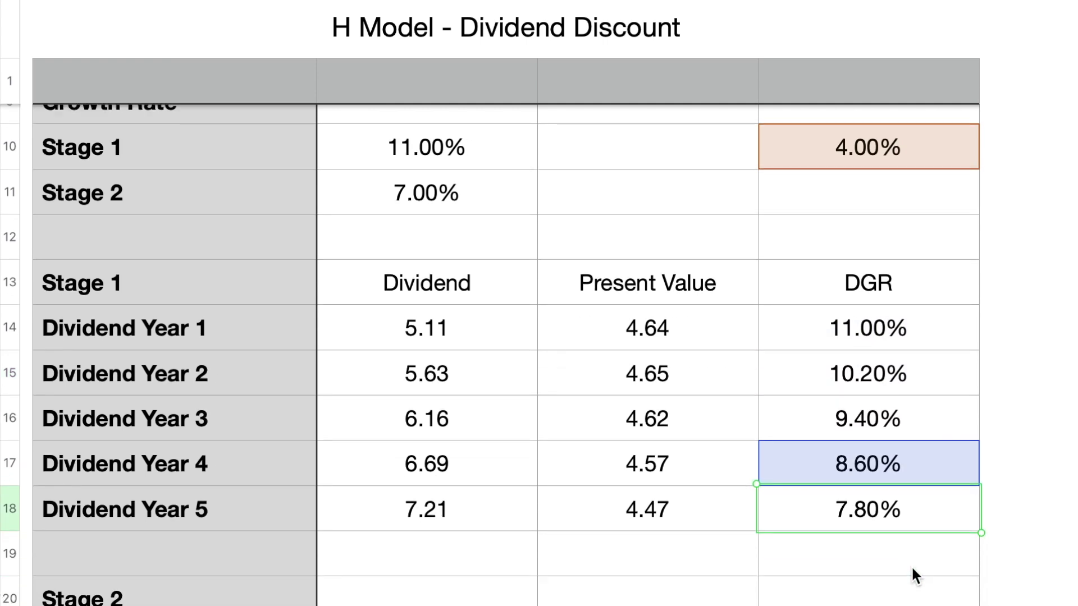
pyautogui.scroll(-1, 912, 569)
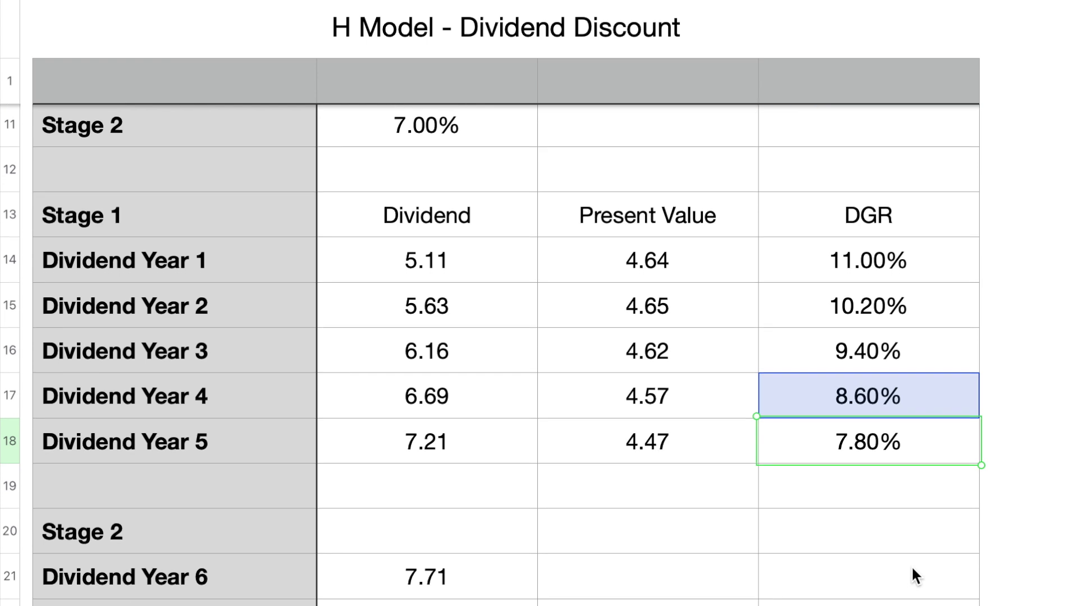
pyautogui.scroll(-2, 912, 565)
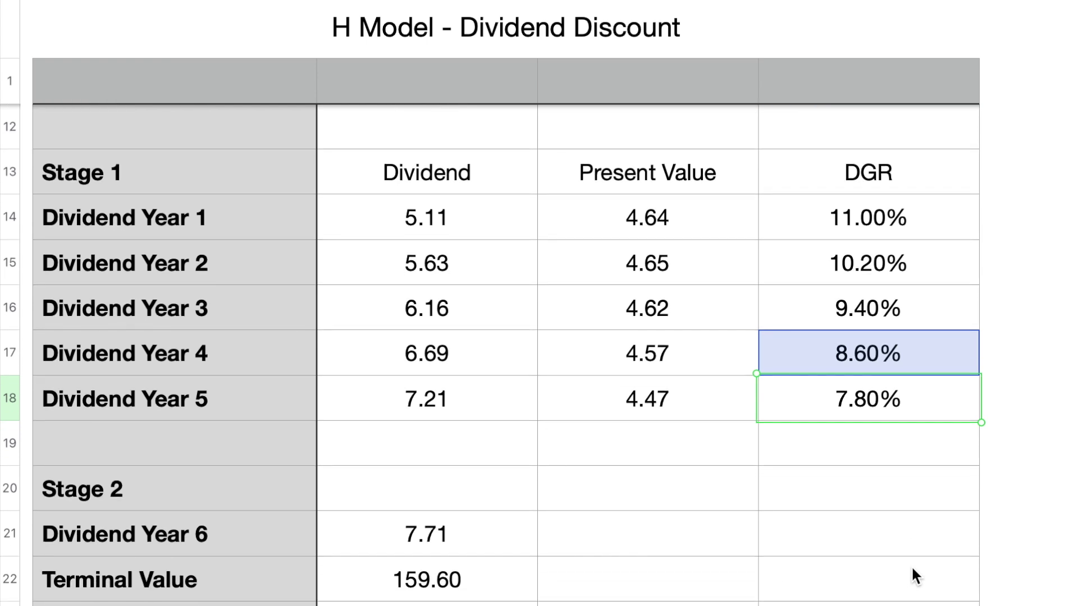
pyautogui.scroll(-1, 912, 565)
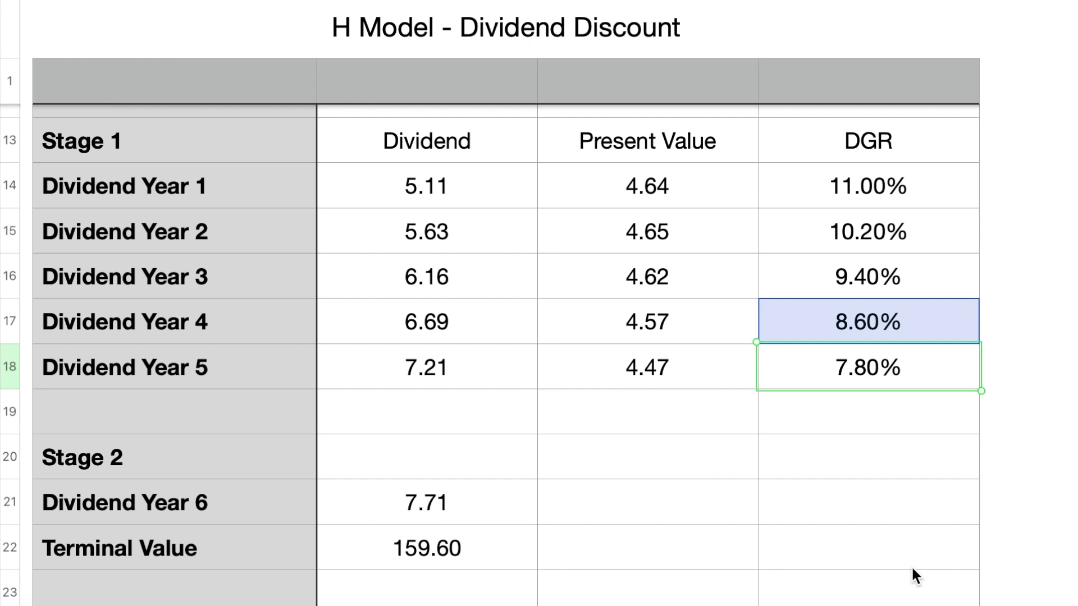
pyautogui.scroll(-10, 617, 535)
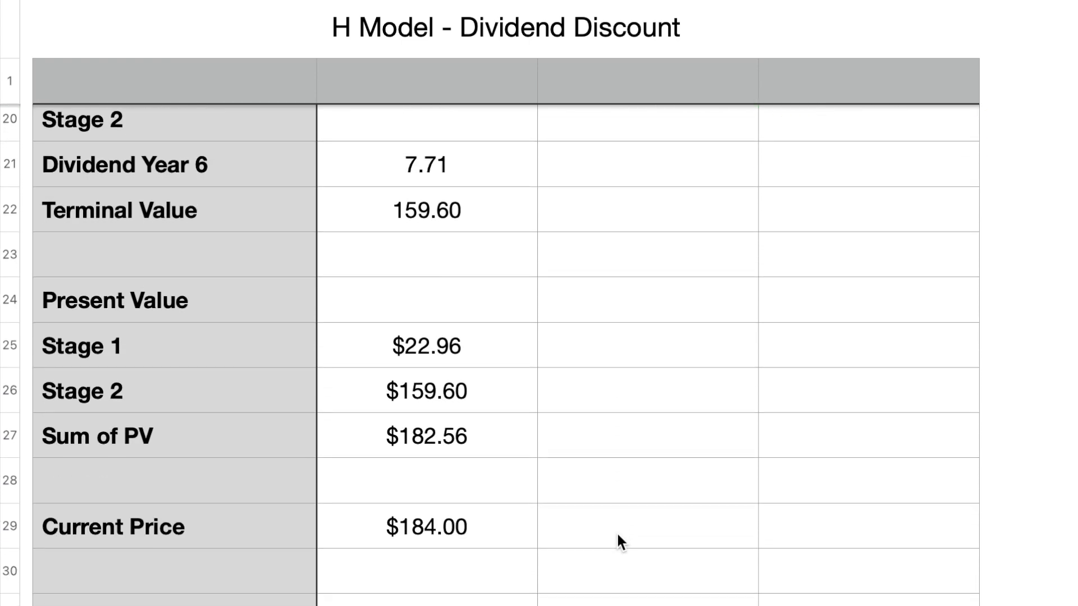
pyautogui.click(499, 439)
pyautogui.scroll(-2, 499, 437)
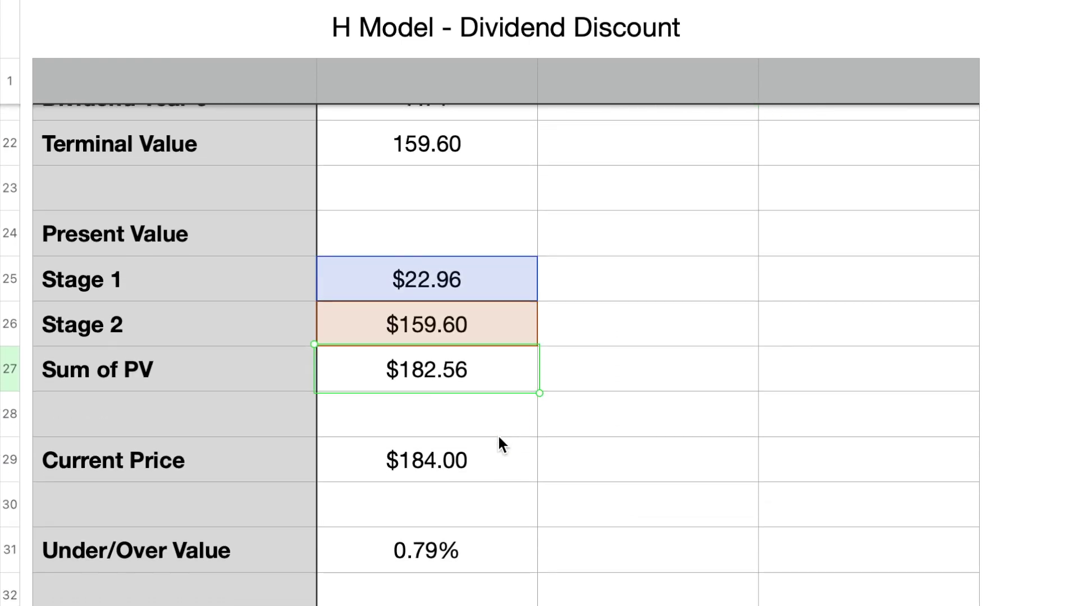